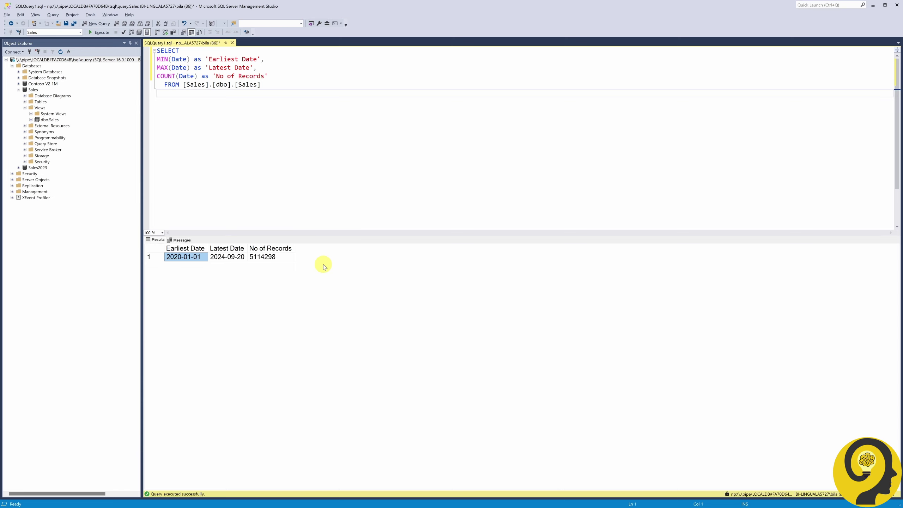
Step: Start a new dataflow in the BILA Report workspace with a SQL Server database source
key("alt+Tab")
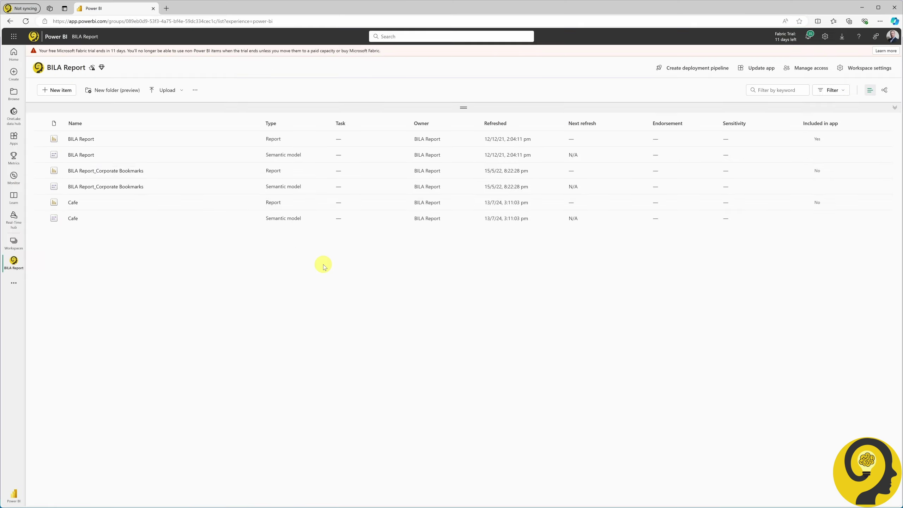
left_click(57, 90)
left_click(869, 83)
type("dataflow")
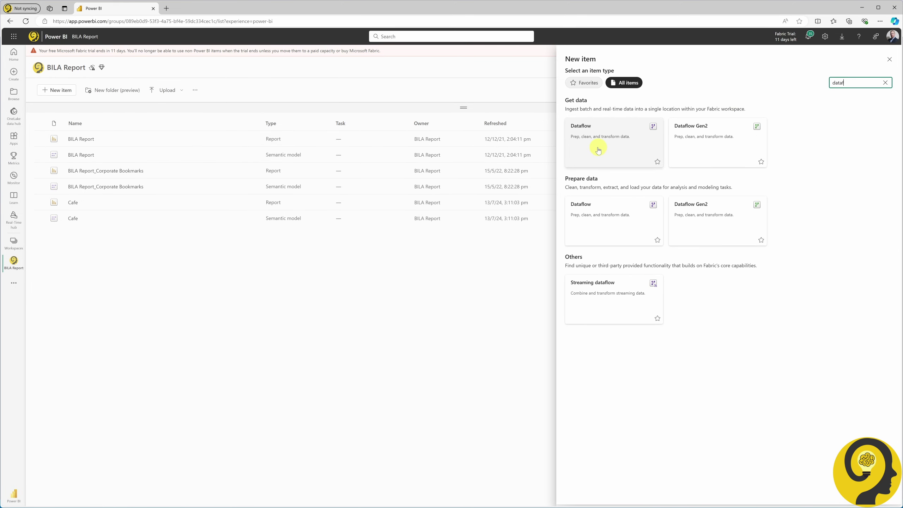
left_click(599, 148)
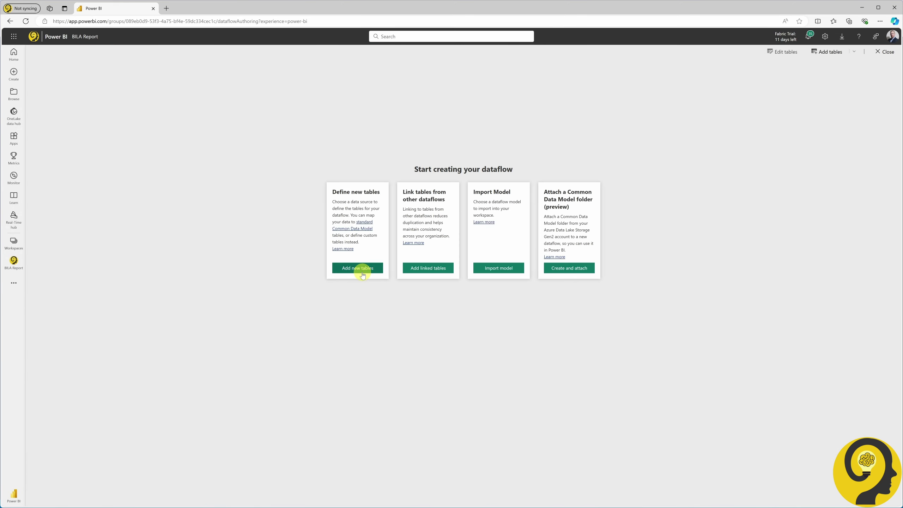
left_click(361, 270)
left_click(206, 131)
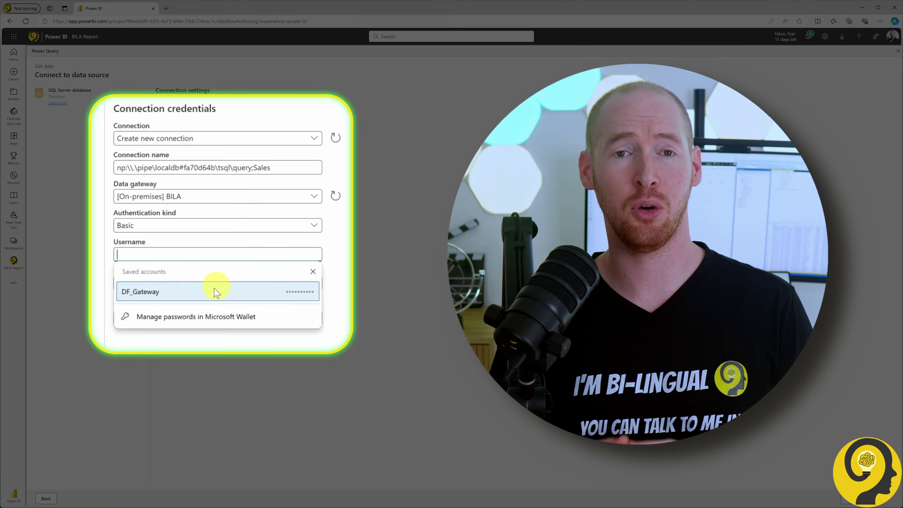
Step: Connect with the saved gateway account and set the privacy level to Organizational
left_click(216, 292)
left_click(309, 319)
left_click(213, 359)
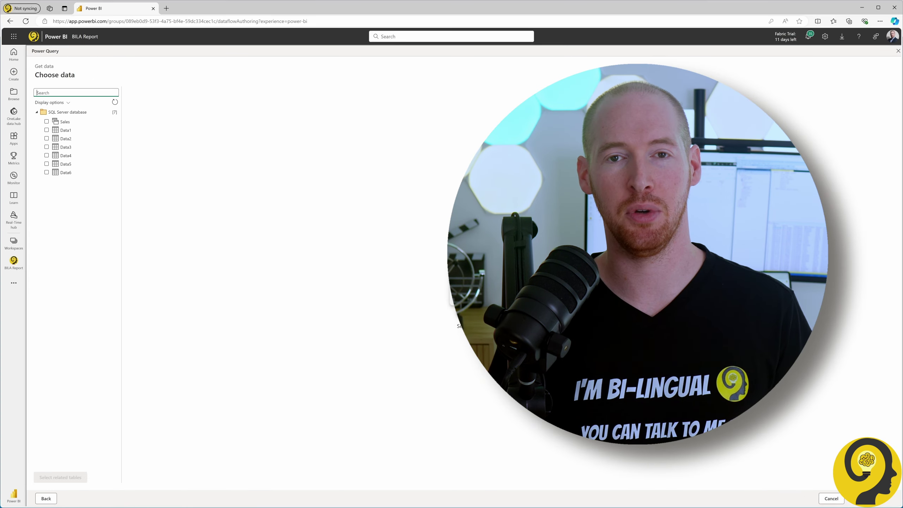
Step: Keep only the Sales table, rename the query Sales_Full, and check its refresh history
left_click(84, 129)
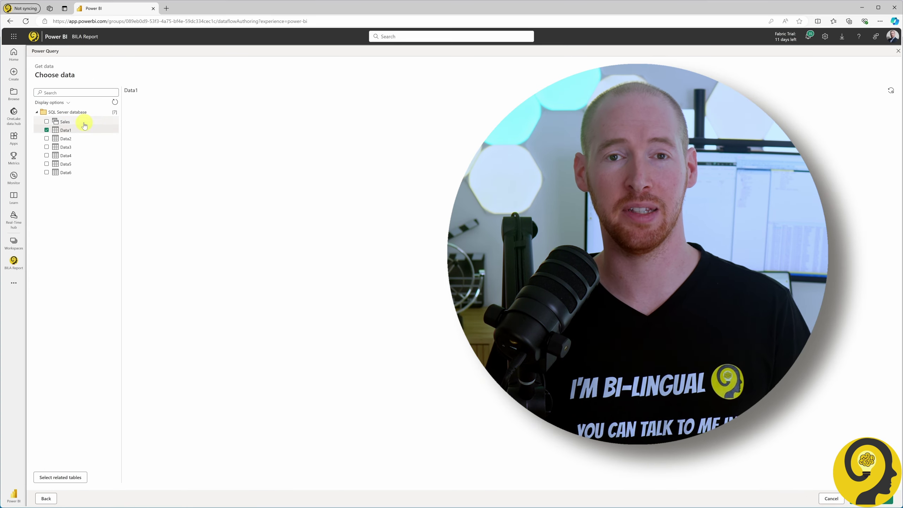
left_click(47, 121)
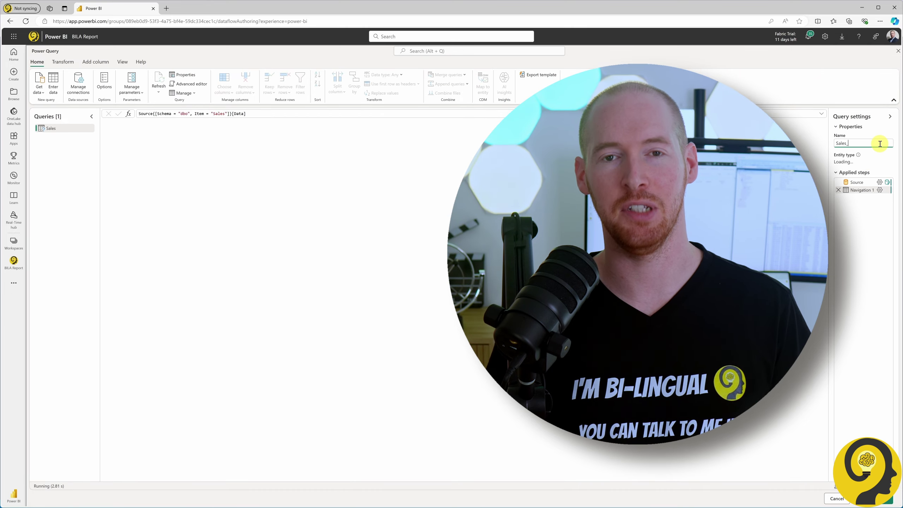
type("_Full")
key("Return")
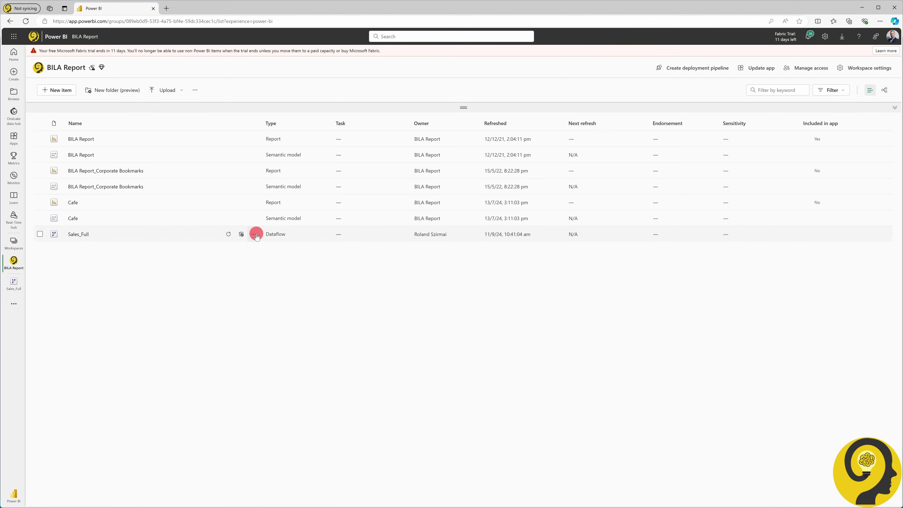
left_click(256, 234)
left_click(635, 291)
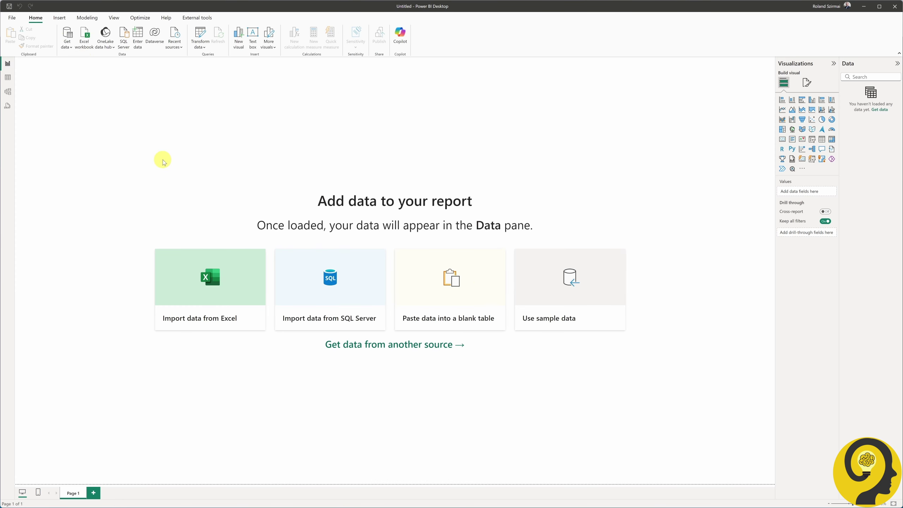
Step: Load the Sales_Full table from Workspaces > BILA Report dataflows and expand its fields
left_click(67, 36)
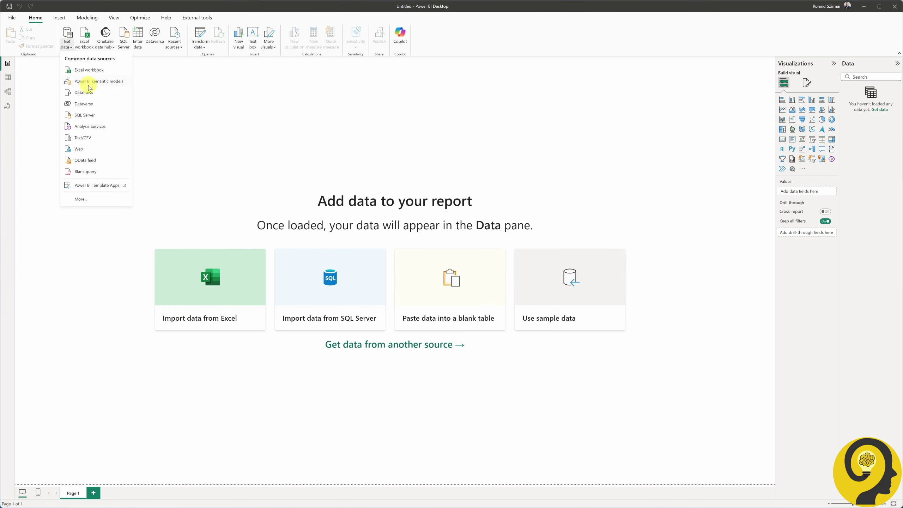
key("Escape")
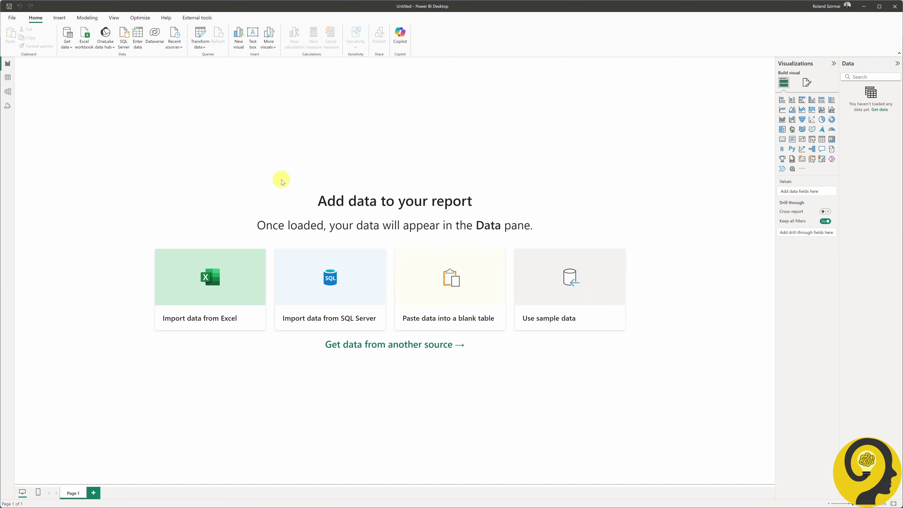
left_click(313, 199)
left_click(316, 225)
left_click(318, 234)
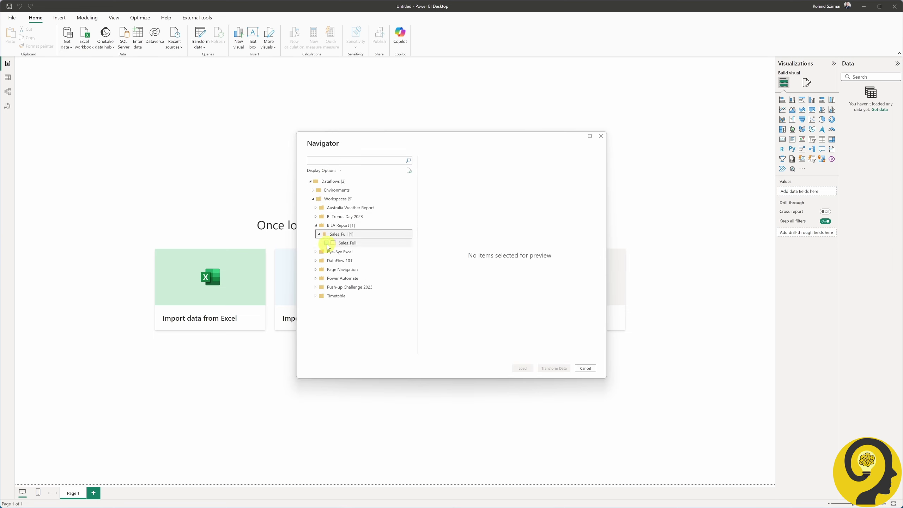
left_click(326, 242)
left_click(522, 369)
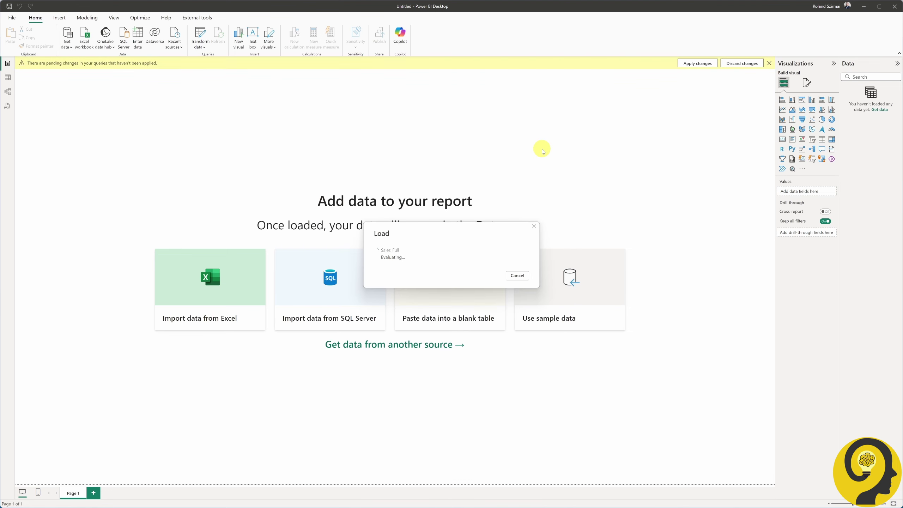
left_click(846, 88)
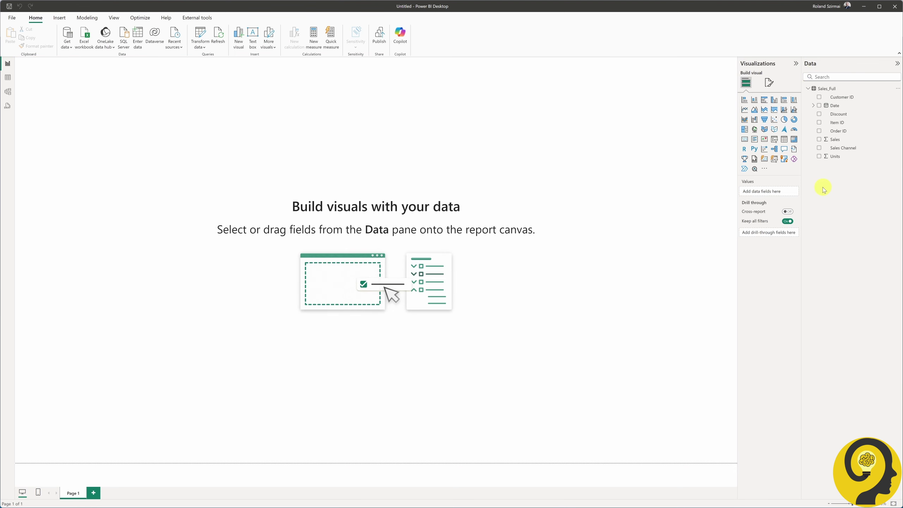
Step: Create the measure Earliest Date = MIN(Sales_Full[Date]) and copy its formula
right_click(834, 86)
left_click(768, 95)
type("Earliest Date =")
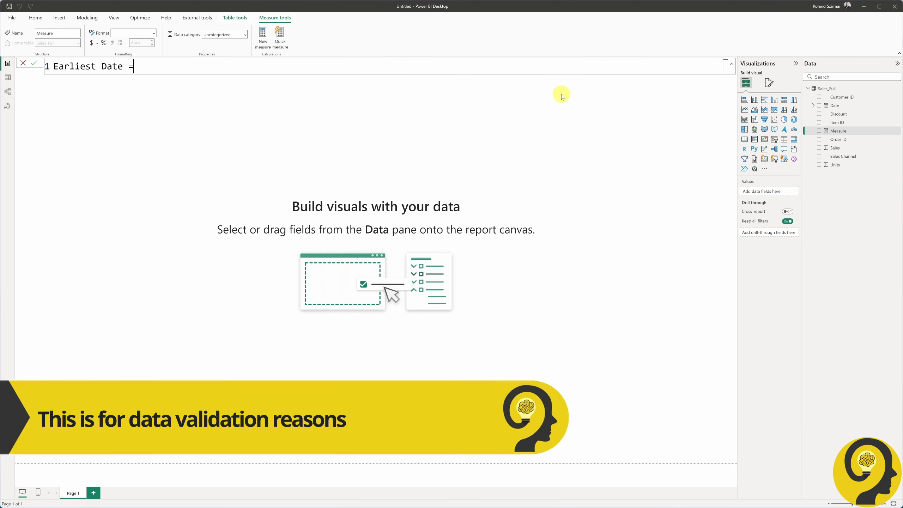
key("shift+Return")
type("minddate")
key("Tab")
key("Return")
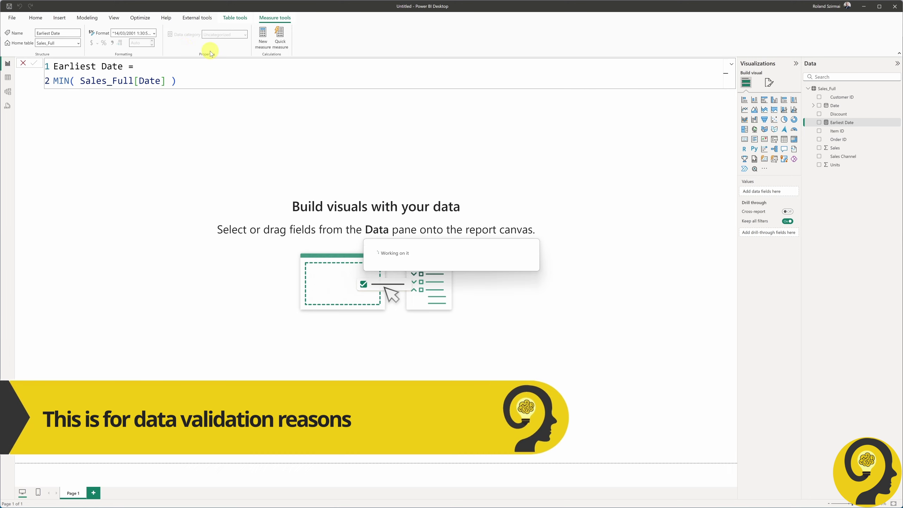
left_click(154, 33)
left_click(159, 54)
left_click(238, 76)
key("ctrl+a")
key("ctrl+c")
Step: Create the measure Latest Date = MAX(Sales_Full[Date]), formatted as General Date
right_click(833, 88)
left_click(768, 97)
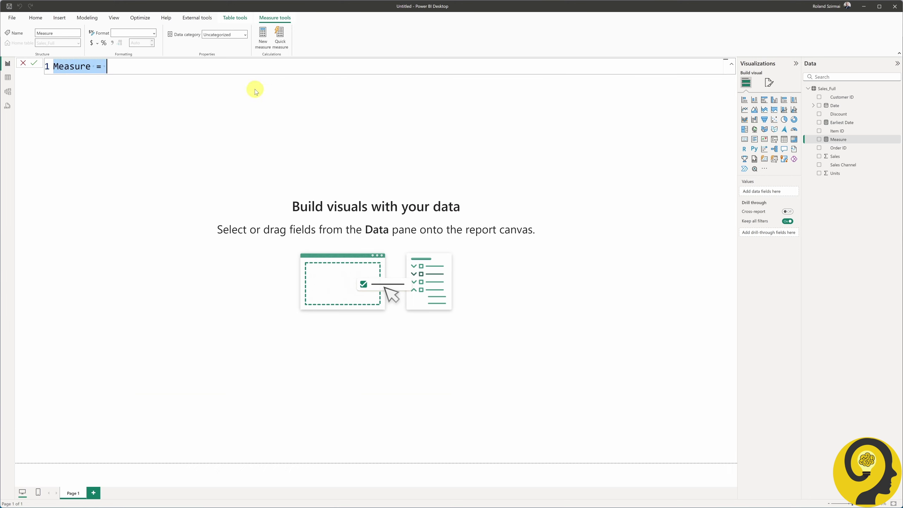
key("ctrl+v")
type("Latest")
double_click(63, 81)
type("MAX")
key("Tab")
key("Return")
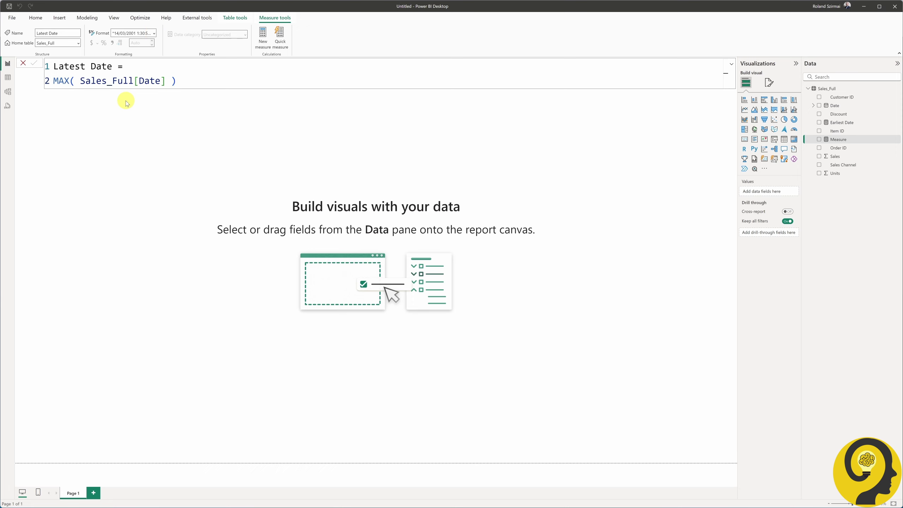
left_click(154, 33)
left_click(160, 53)
Step: Create No of Records = COUNTROWS(Sales_Full) and show the three measures on a card
right_click(827, 88)
left_click(835, 94)
type("No of Records ")
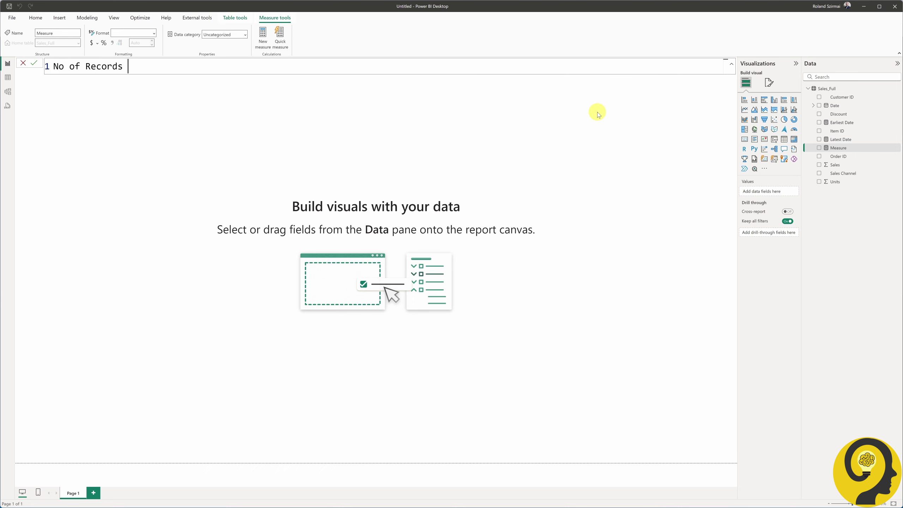
type("=")
key("shift+Return")
type("countro")
key("Tab")
type("sa")
key("Tab")
type(")")
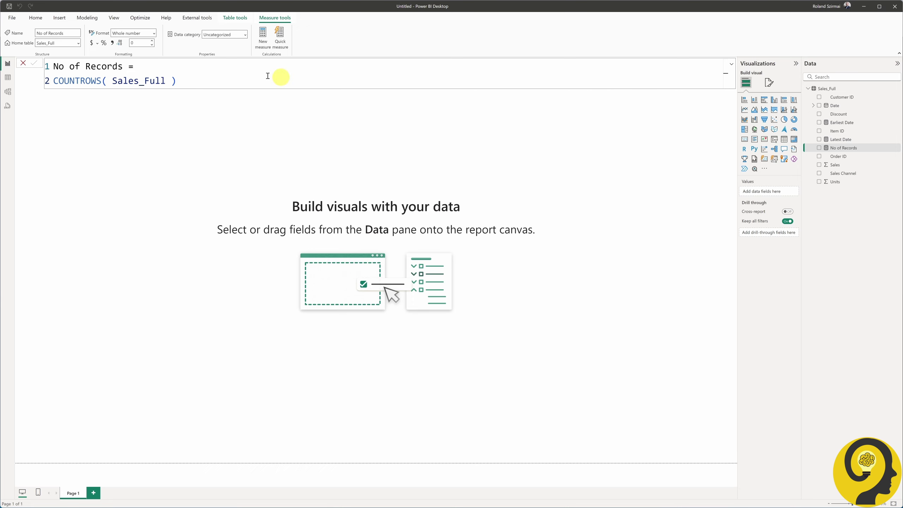
left_click(764, 161)
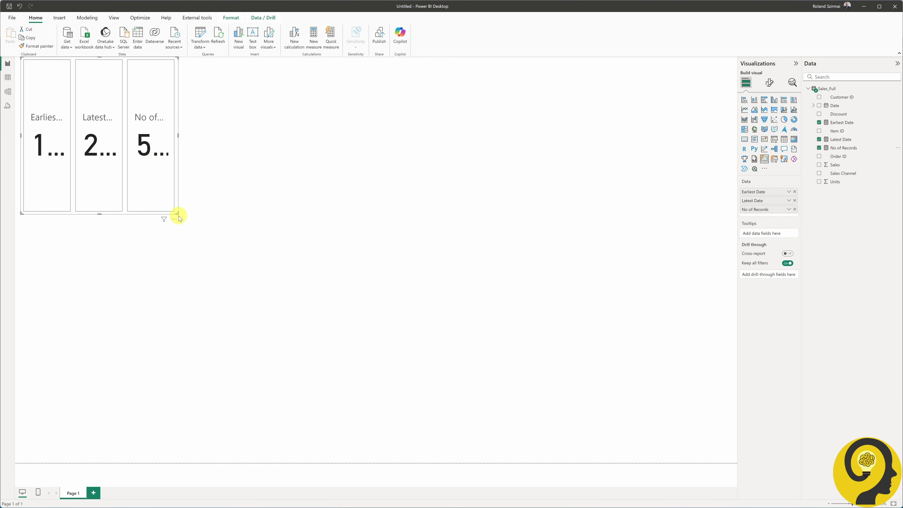
Step: Widen the card, move it top centre, and set value font size 25 with centred labels below
left_click_drag(178, 210, 490, 167)
left_click_drag(364, 84, 452, 77)
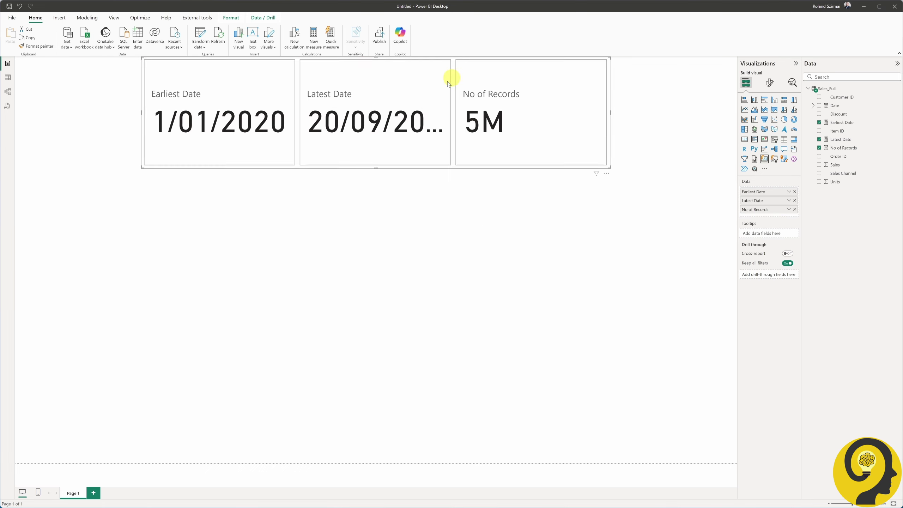
left_click(770, 82)
left_click(767, 145)
left_click(784, 216)
type("25")
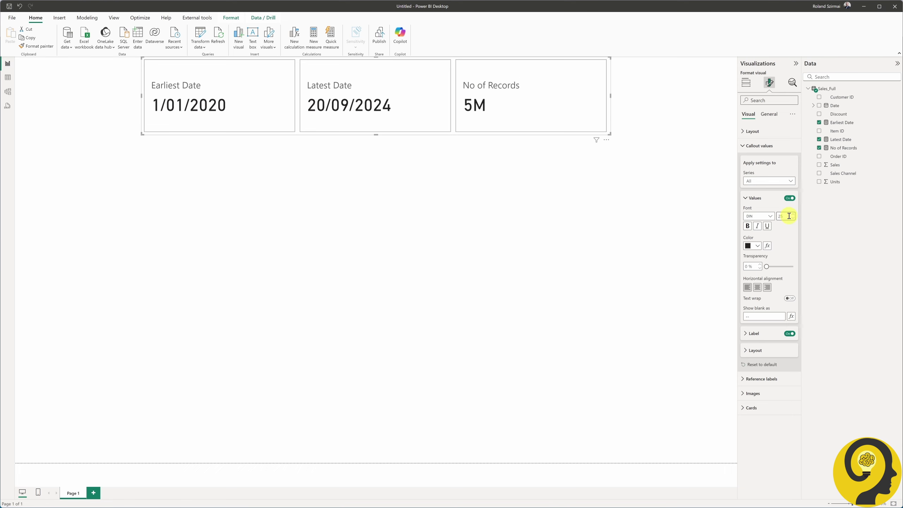
left_click(753, 333)
left_click(758, 287)
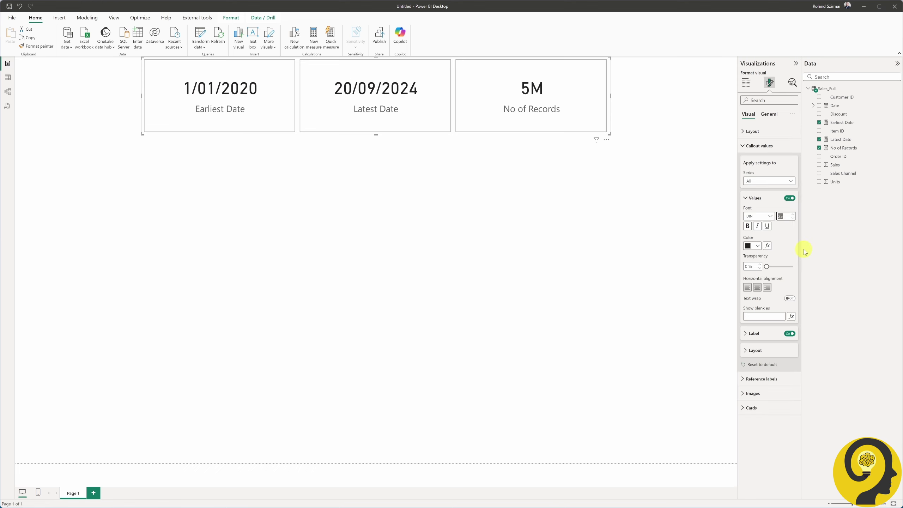
Step: Show the record count unabbreviated and compare the card values with the SQL query results
left_click(770, 181)
left_click(761, 218)
left_click(768, 317)
left_click(757, 335)
left_click(482, 196)
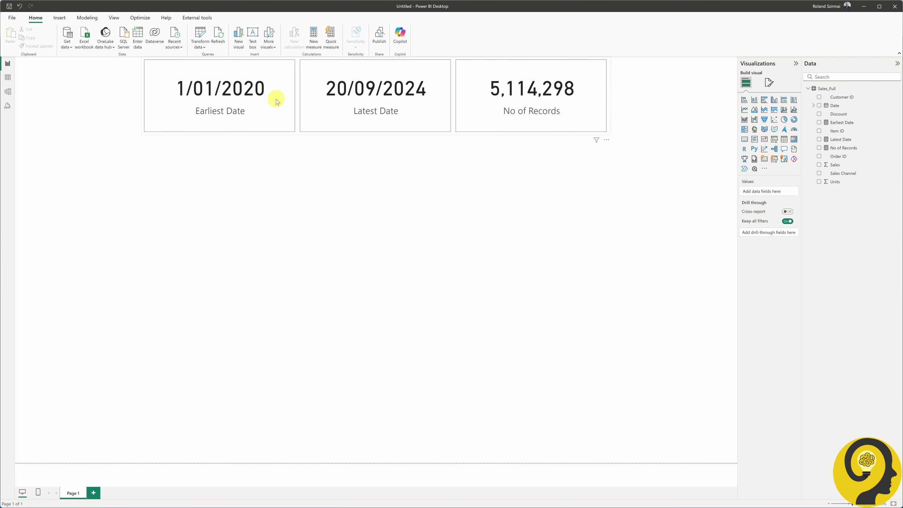
key("alt+Tab")
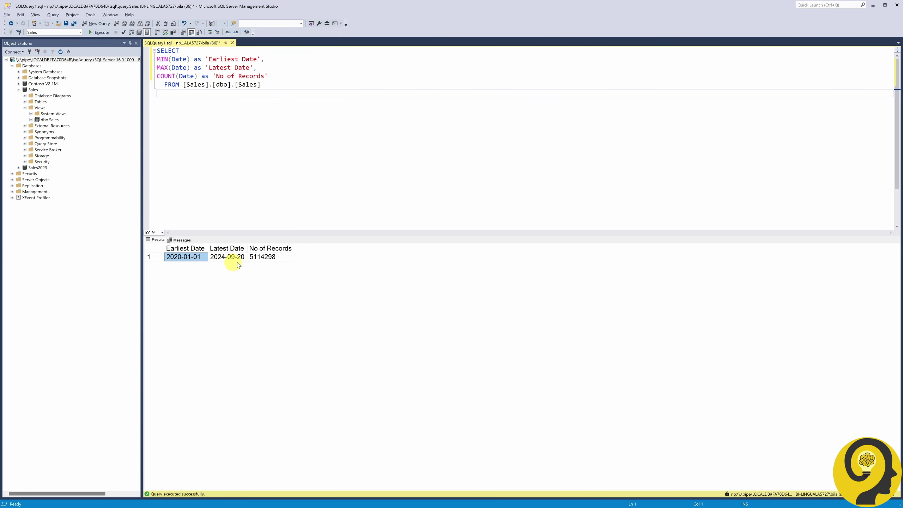
key("alt+Tab")
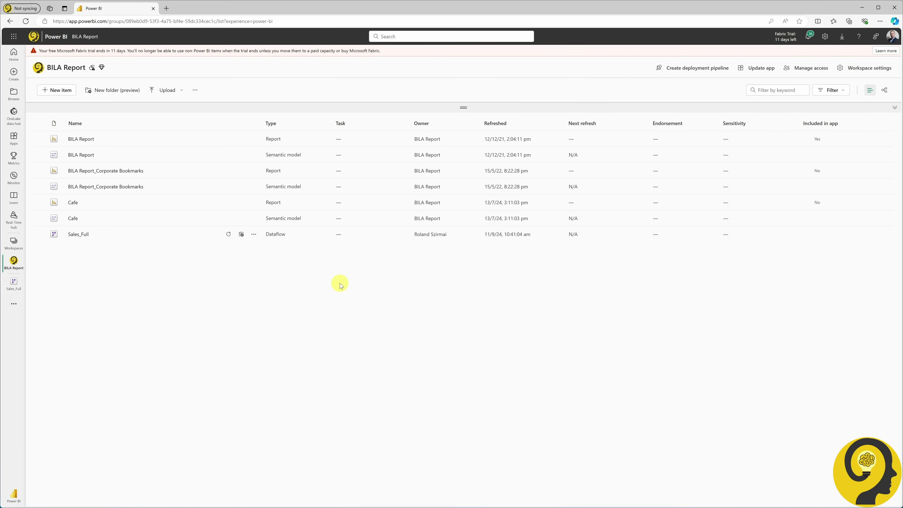
Step: Export Sales_Full as a JSON file and import it as a new dataflow
left_click(254, 234)
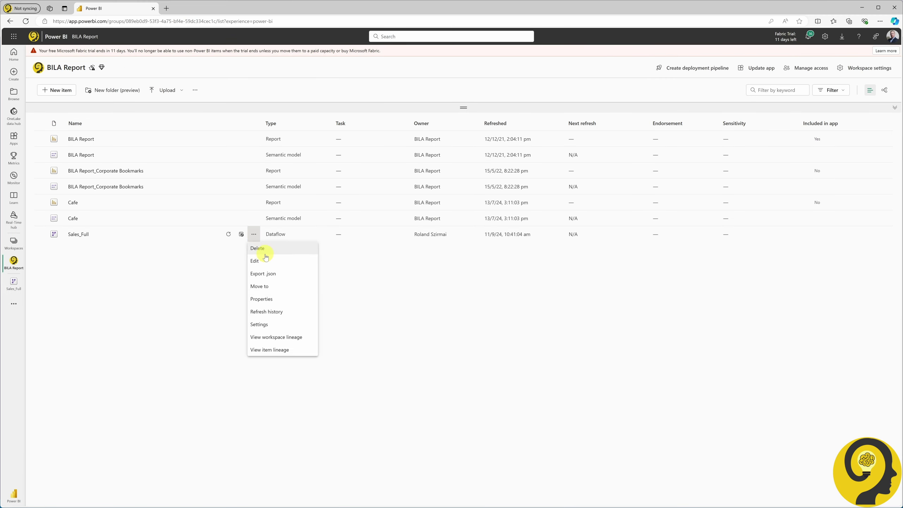
left_click(290, 275)
left_click(62, 93)
left_click(837, 81)
type("data")
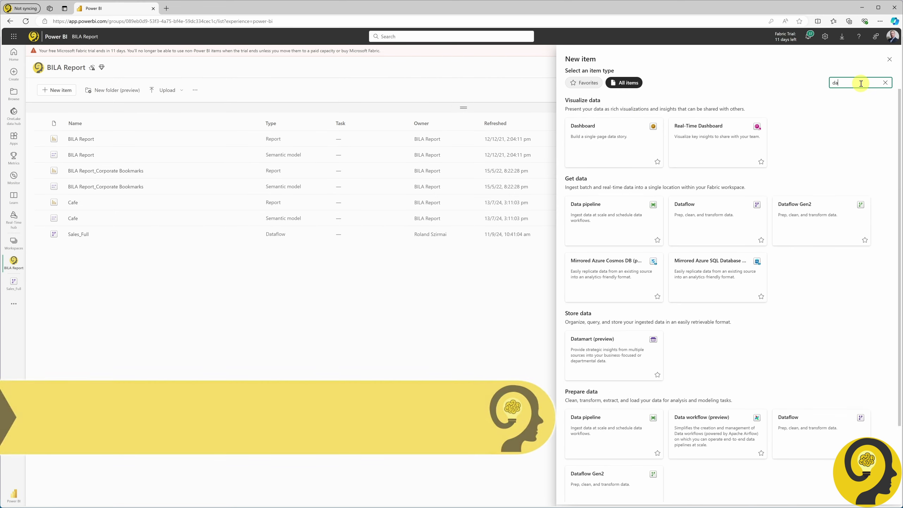
left_click(602, 151)
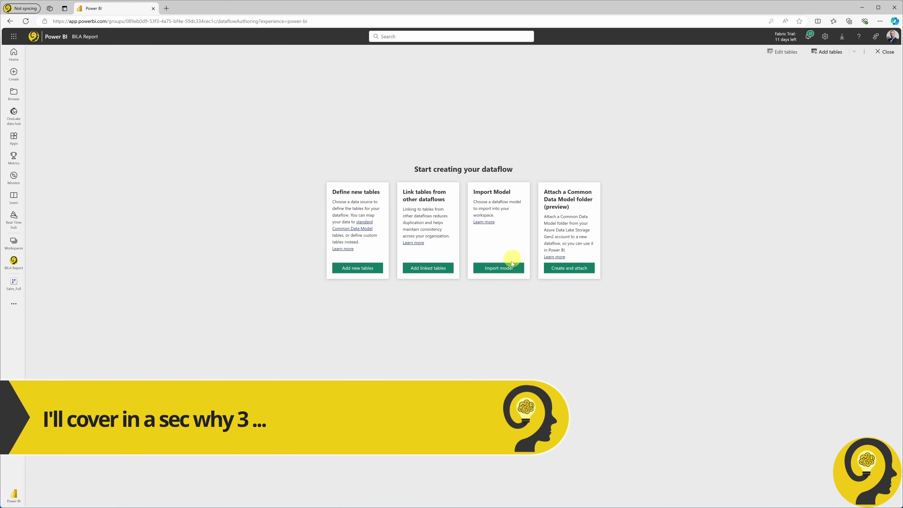
left_click(511, 263)
double_click(85, 62)
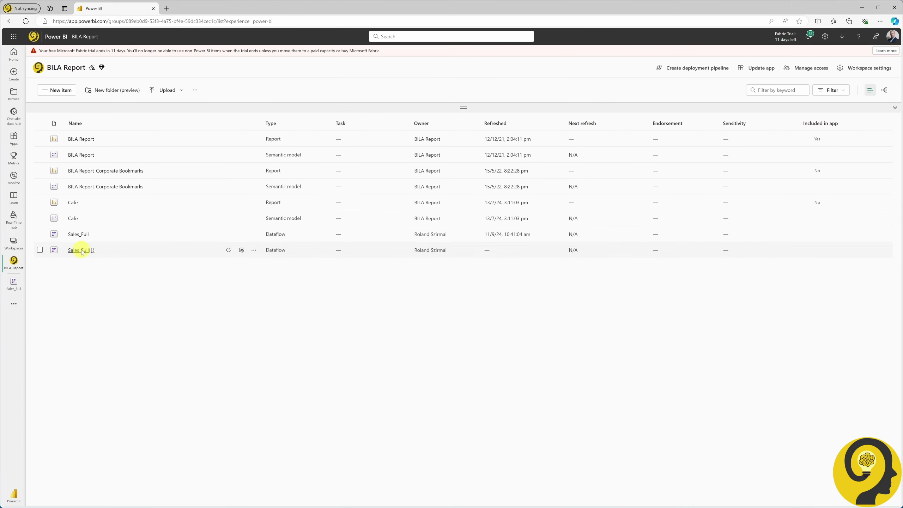
Step: Rename the imported copy's query from Sales_Full to Sales_Year
left_click(81, 250)
left_click(84, 96)
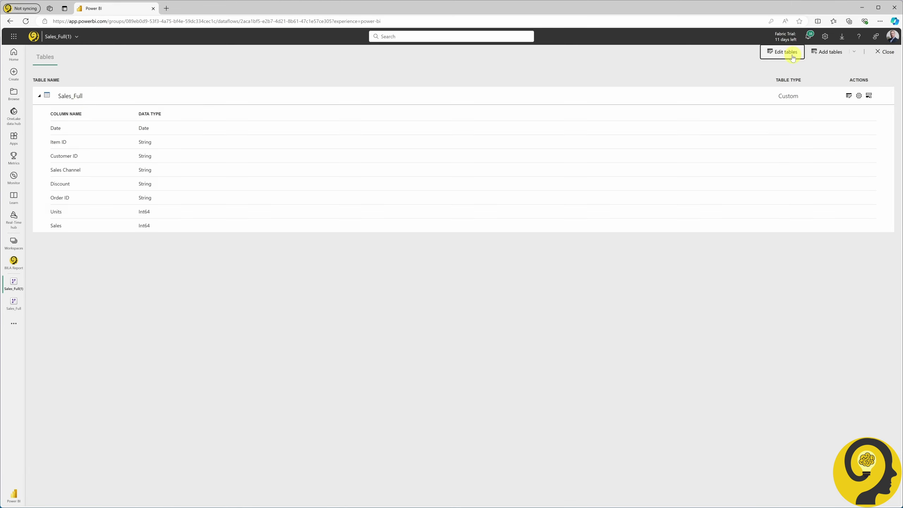
left_click(780, 51)
key("BackSpace")
key("BackSpace")
key("BackSpace")
key("BackSpace")
type("Year")
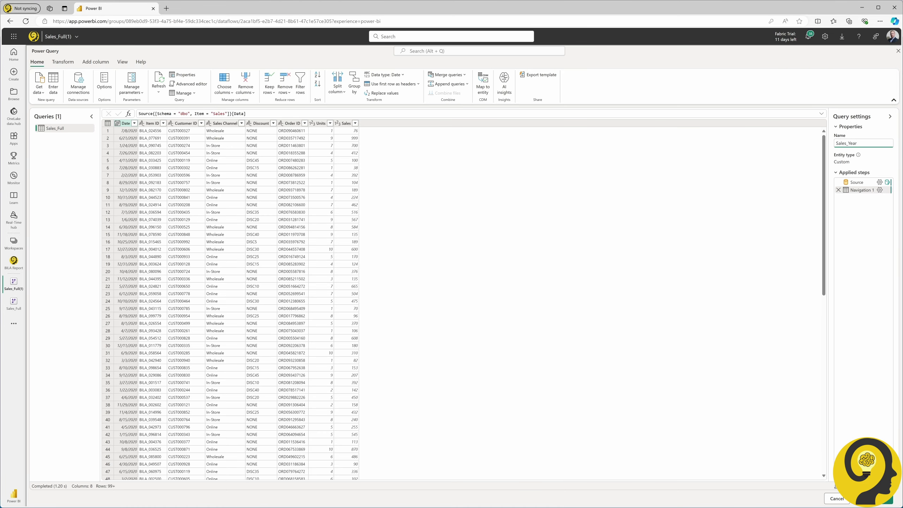
left_click(882, 498)
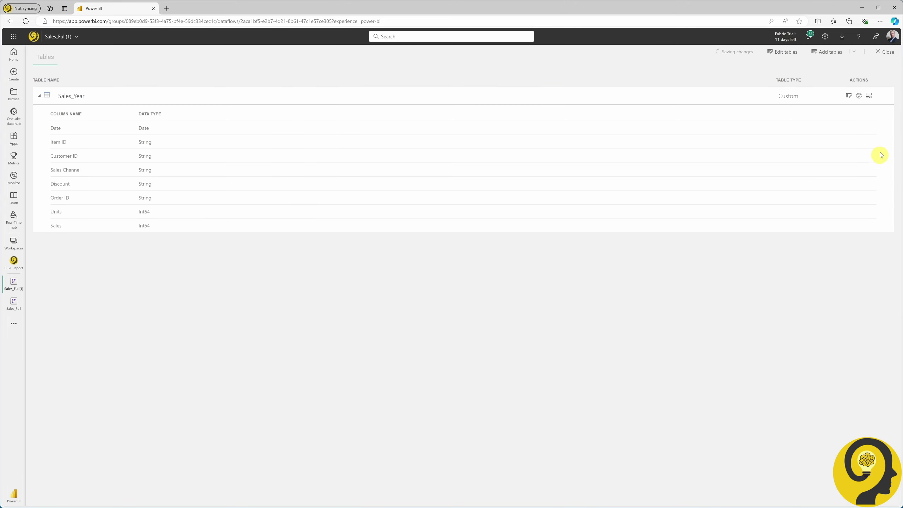
Step: Rename the Sales_Full(1) dataflow to Sales_Year and check its refresh history
left_click(882, 54)
left_click(241, 250)
left_click(281, 314)
key("BackSpace")
key("BackSpace")
type("Year")
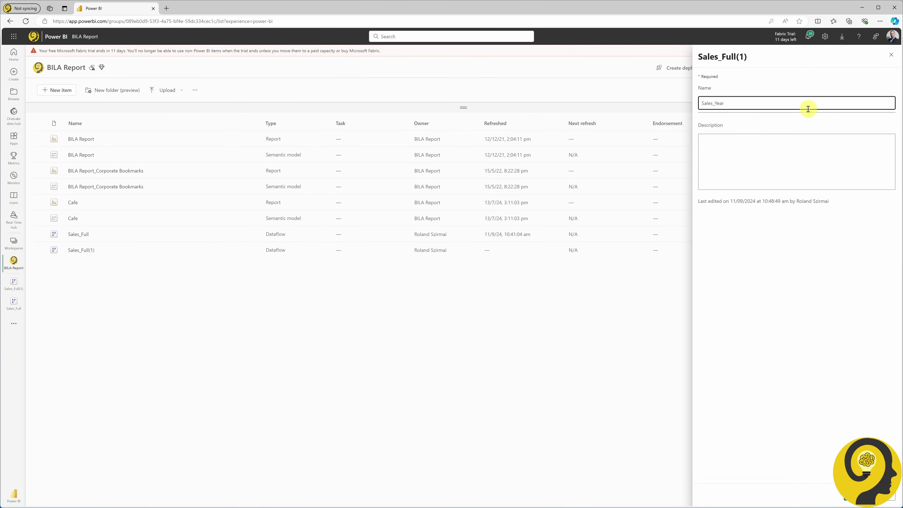
left_click(611, 358)
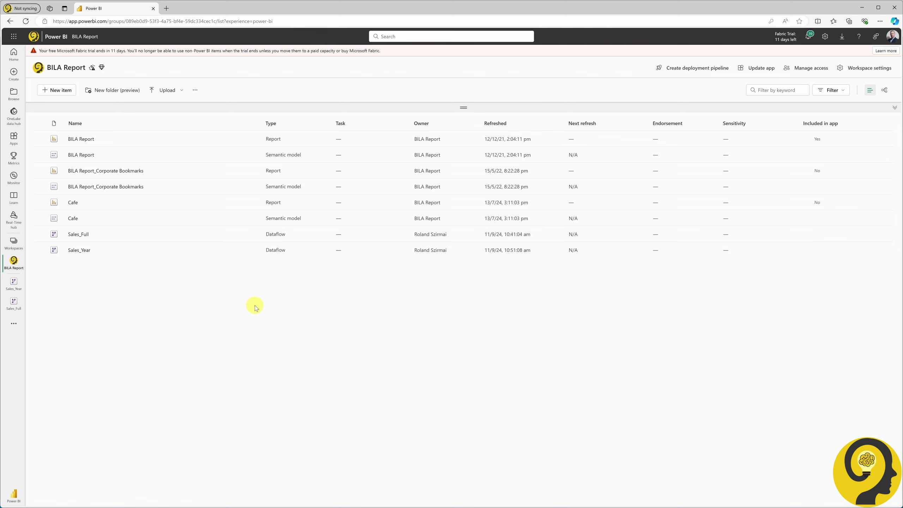
left_click(241, 250)
left_click(633, 292)
Step: Import the exported Sales_Full JSON again as another new dataflow
left_click(57, 90)
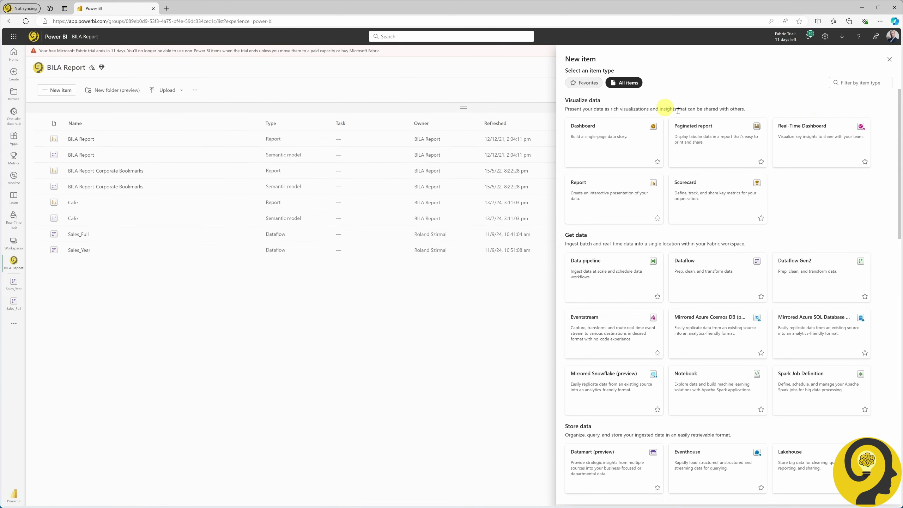
left_click(854, 85)
type("dataflow")
left_click(746, 126)
left_click(521, 265)
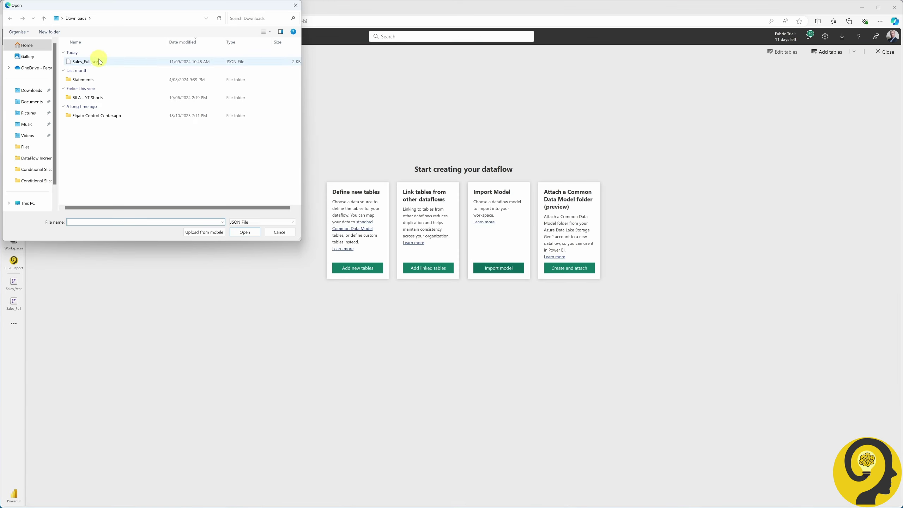
double_click(95, 60)
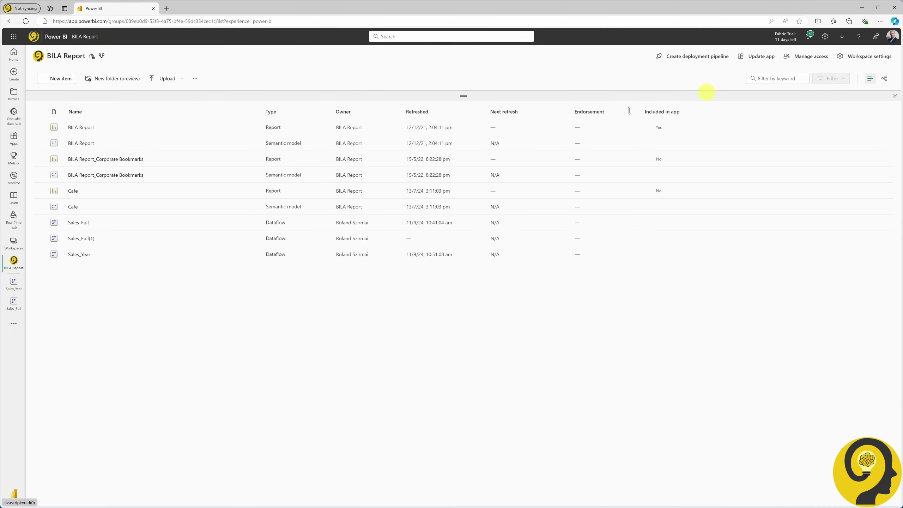
Step: Rename the second imported dataflow to Sales_Quarter
left_click(241, 251)
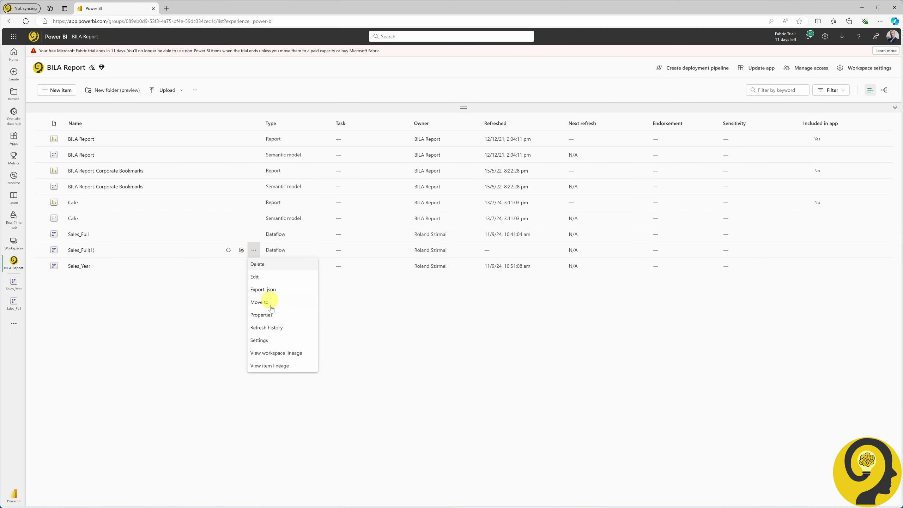
left_click(268, 298)
triple_click(757, 101)
type("Sales_Quarter")
key("Return")
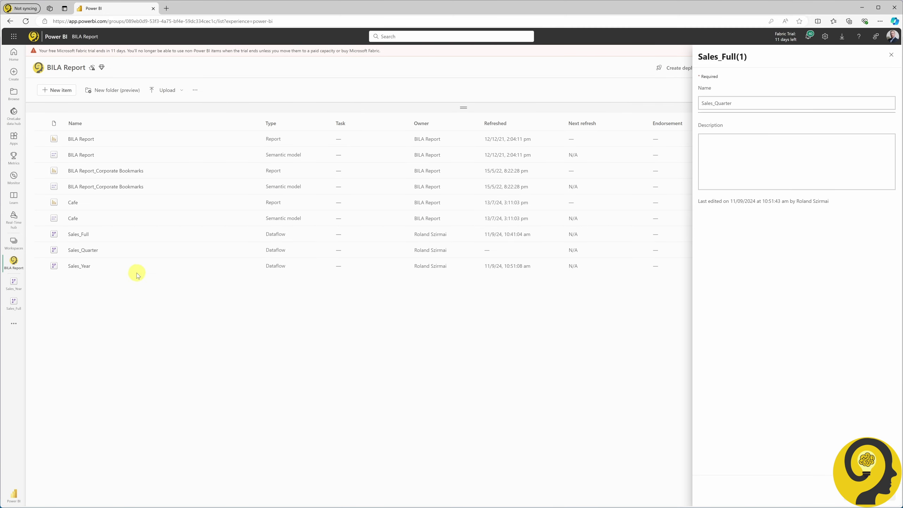
Step: Rename the Sales_Quarter dataflow's query from Sales_Full to Sales_Quarter
left_click(58, 253)
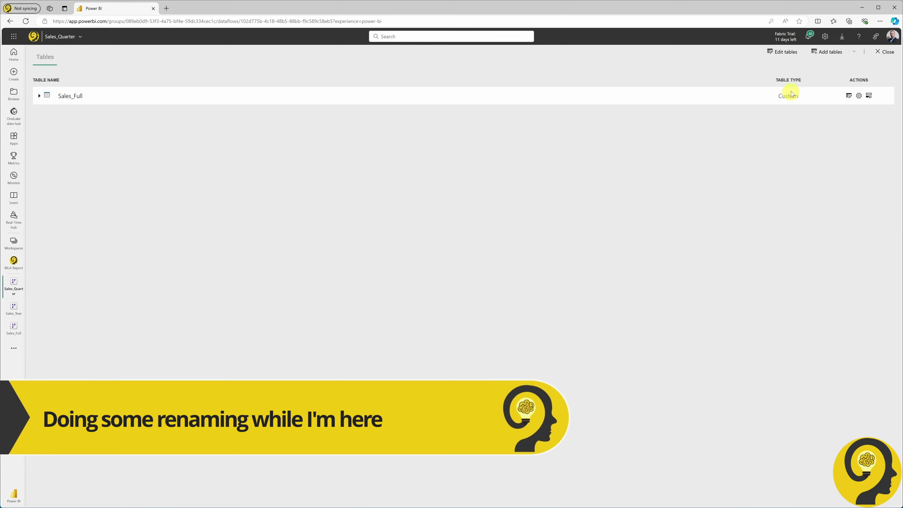
left_click(794, 57)
left_click(879, 142)
key("BackSpace")
key("BackSpace")
key("BackSpace")
key("BackSpace")
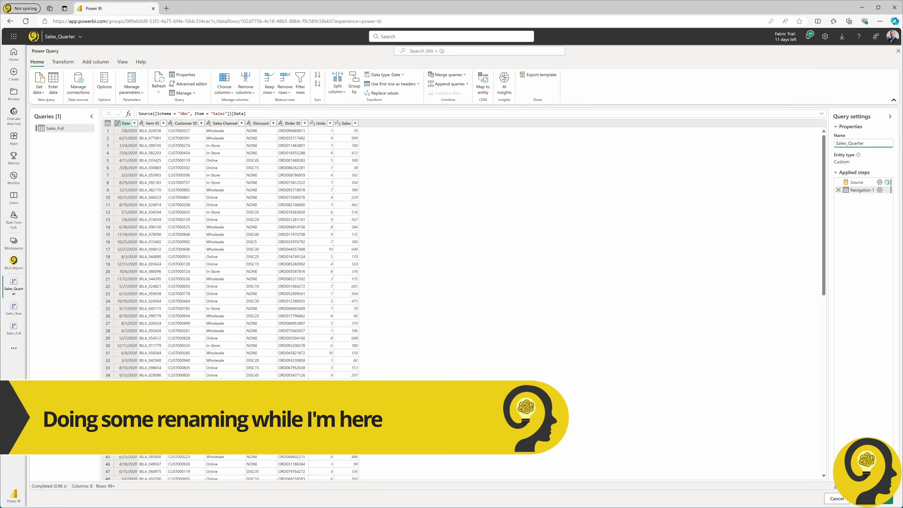
type("Quarter")
left_click(882, 498)
Step: Refresh Sales_Quarter and view its refresh history
left_click(14, 262)
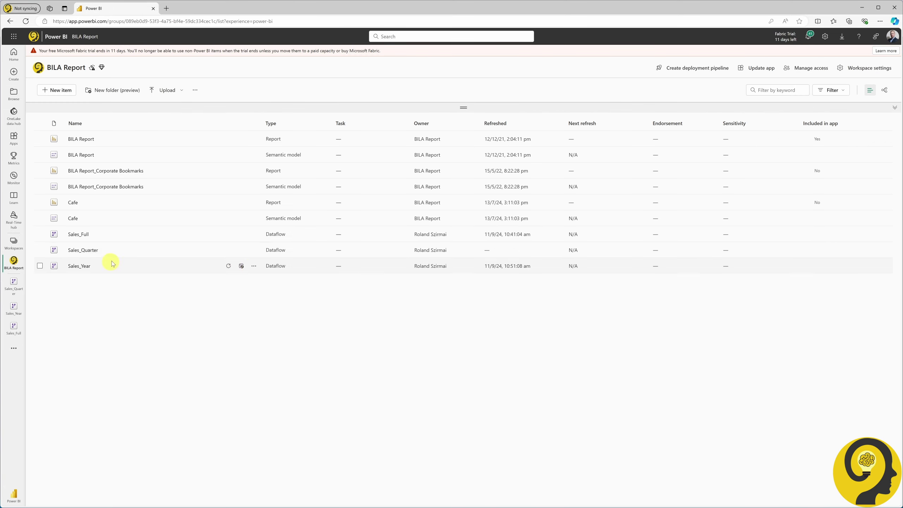
left_click(228, 250)
left_click(254, 250)
left_click(287, 328)
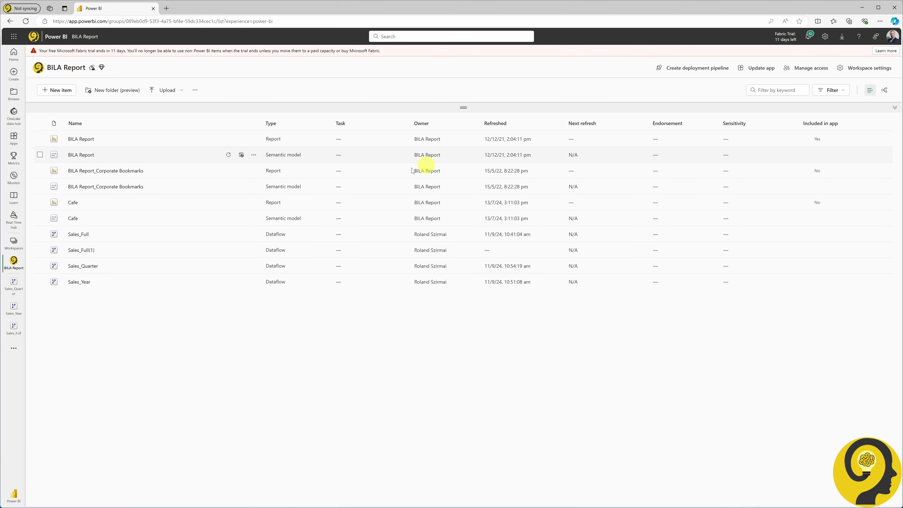
Step: Rename the third imported copy to Sales_Month and open it
left_click(254, 250)
left_click(274, 314)
left_click(768, 102)
key("BackSpace")
key("BackSpace")
key("BackSpace")
key("BackSpace")
key("BackSpace")
key("BackSpace")
key("BackSpace")
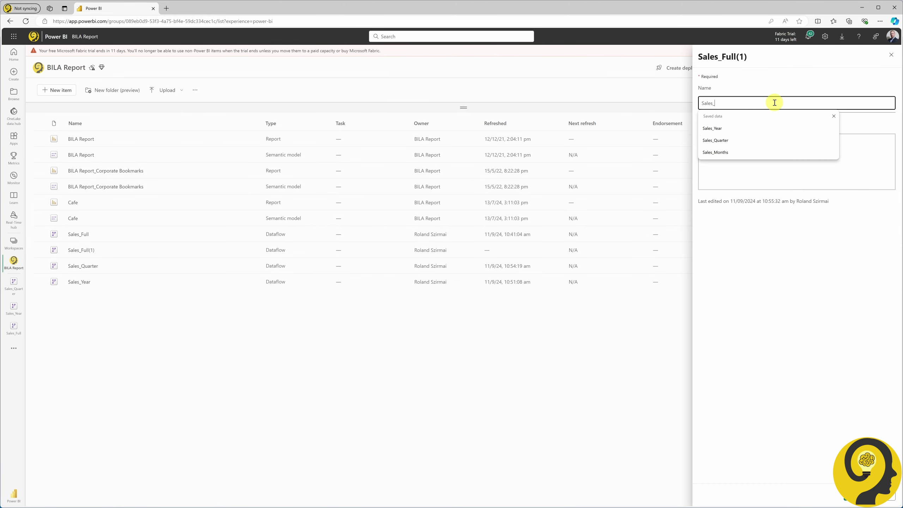
type("Month")
key("Return")
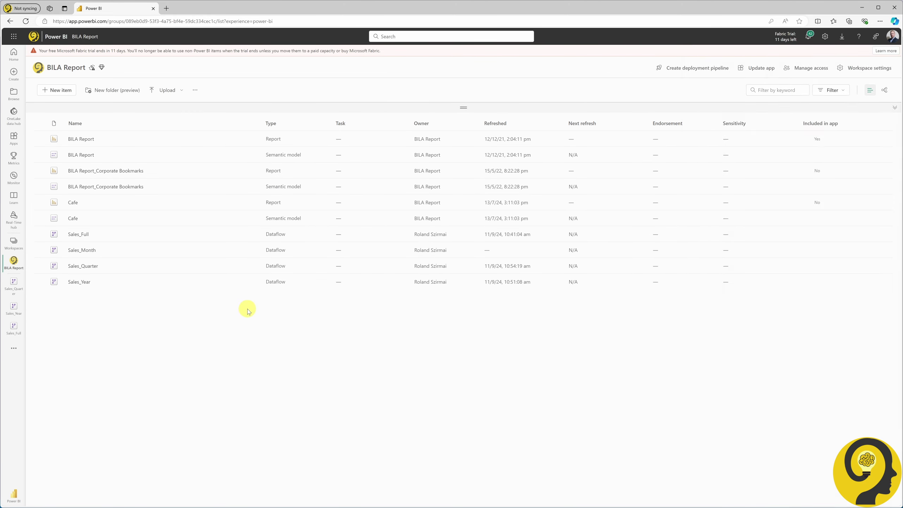
left_click(89, 250)
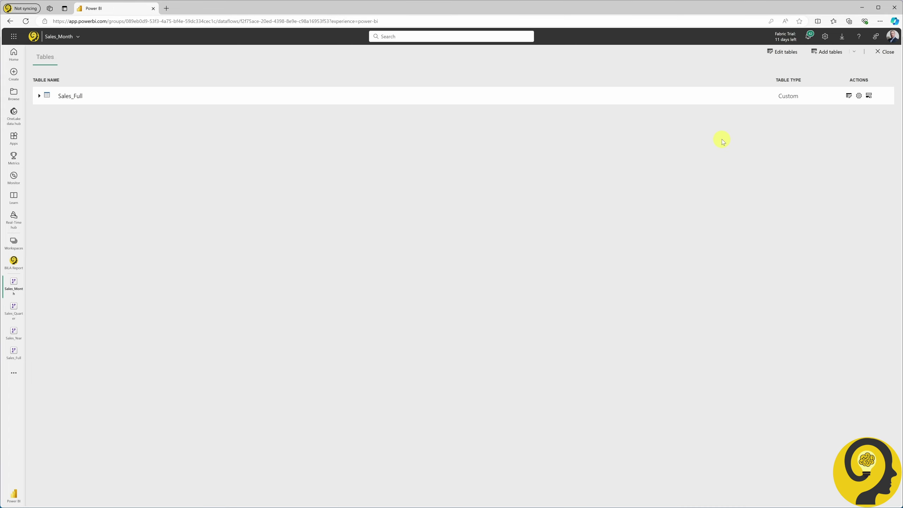
Step: Open the Sales_Month table in Power Query and review its refresh history
left_click(782, 51)
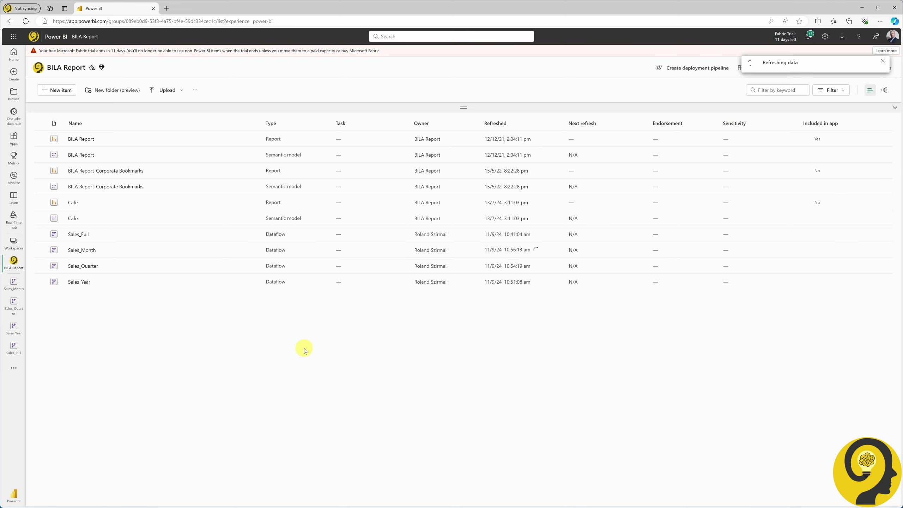
left_click(246, 249)
left_click(626, 290)
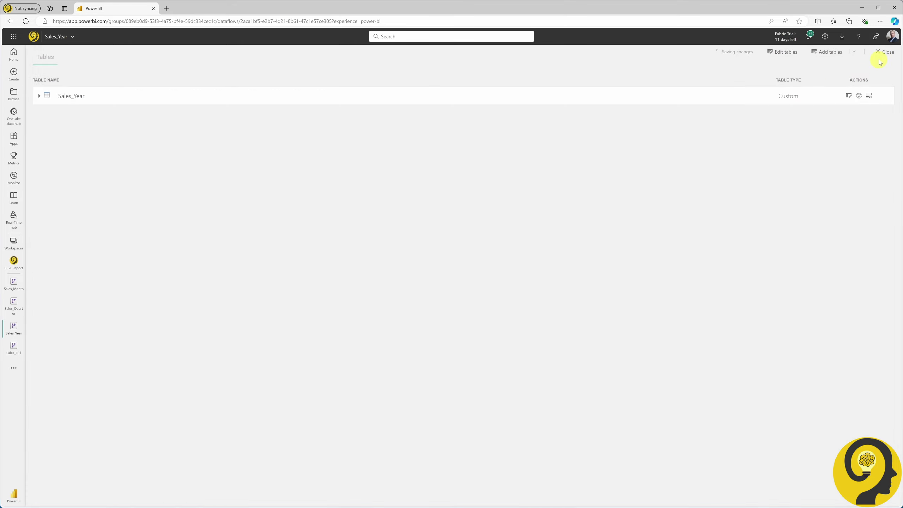
Step: Return to the workspace and review the Sales_Year refresh history
left_click(886, 53)
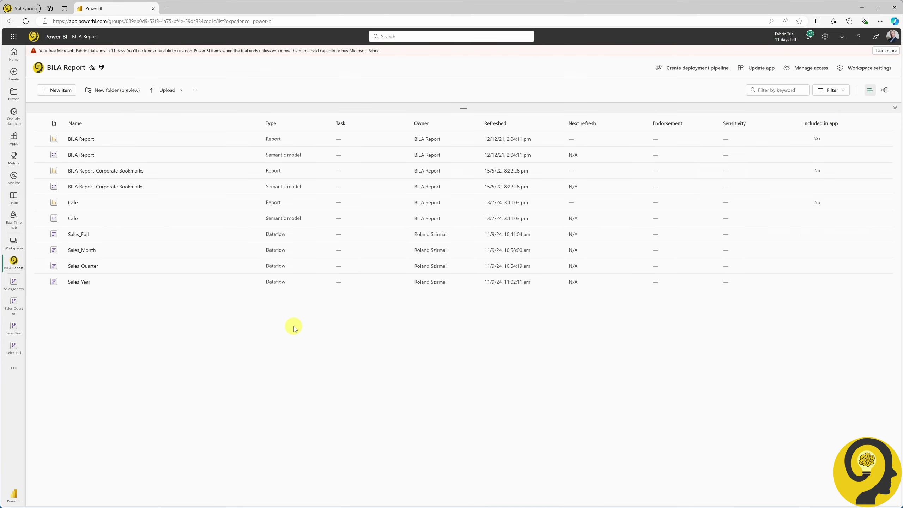
left_click(249, 282)
left_click(271, 357)
left_click(618, 298)
left_click(233, 267)
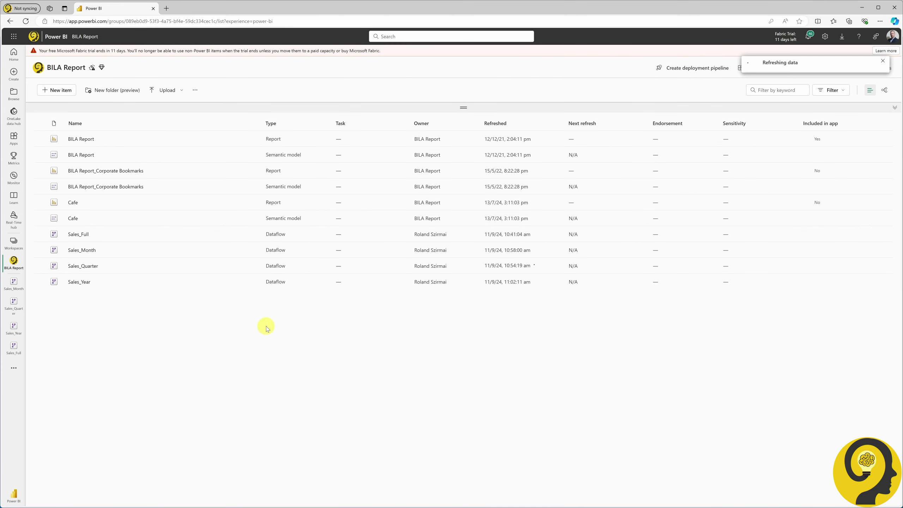
left_click(255, 265)
left_click(263, 341)
left_click(626, 303)
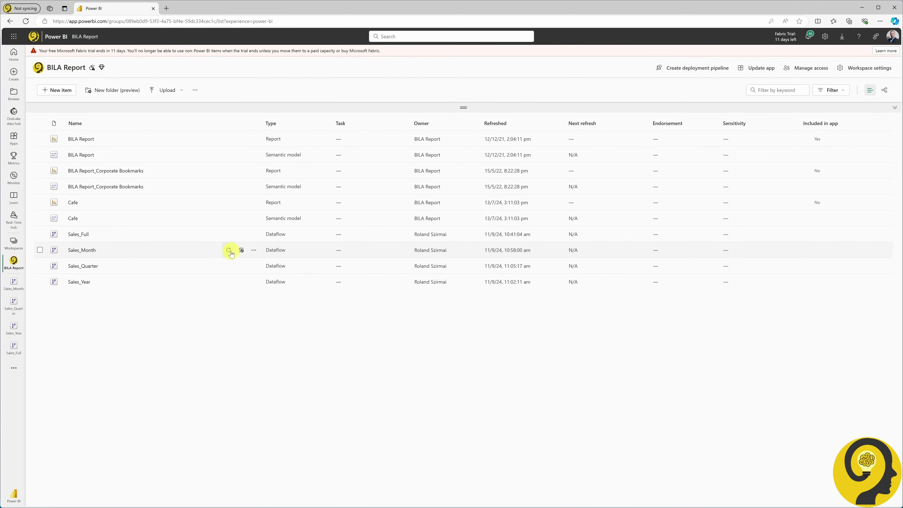
Step: Refresh Sales_Month now and confirm the 11:07:42 am run in its refresh history
left_click(229, 250)
left_click(254, 266)
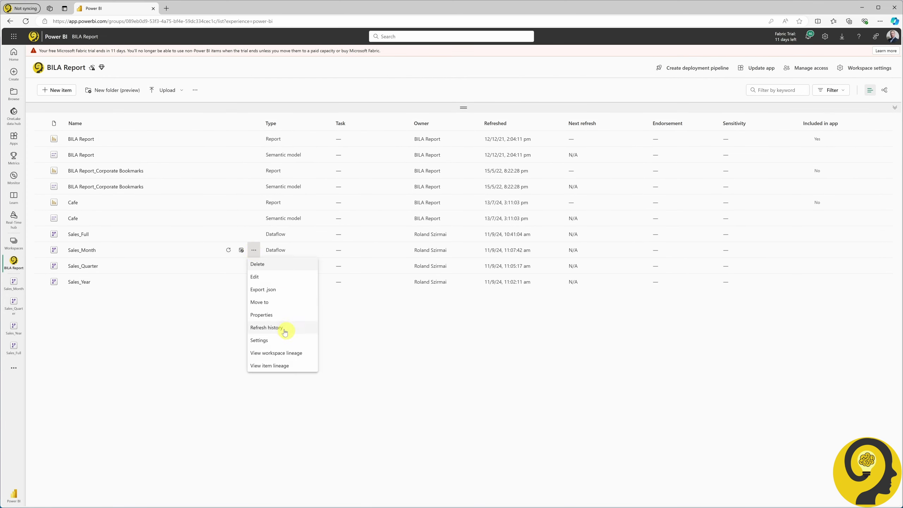
left_click(285, 328)
left_click(634, 302)
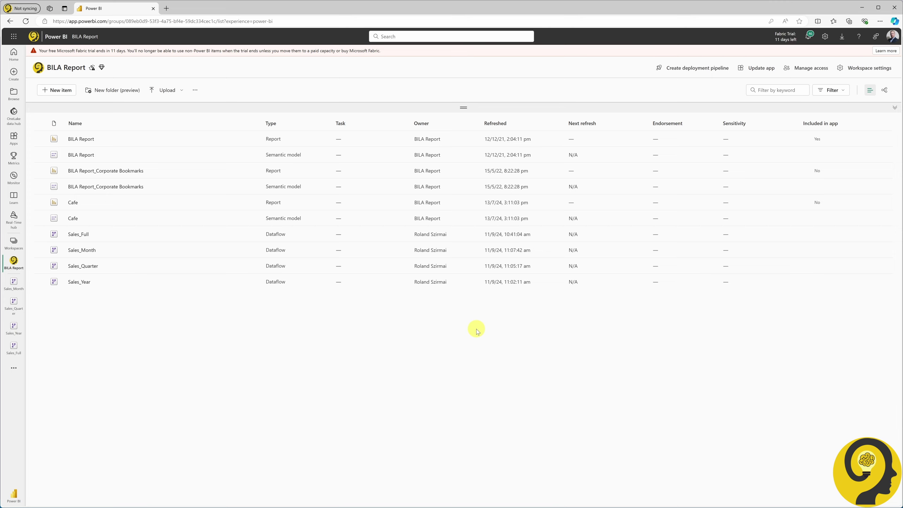
Step: Turn on incremental refresh for the Sales_Month dataflow, filtering by the Date column
left_click(91, 251)
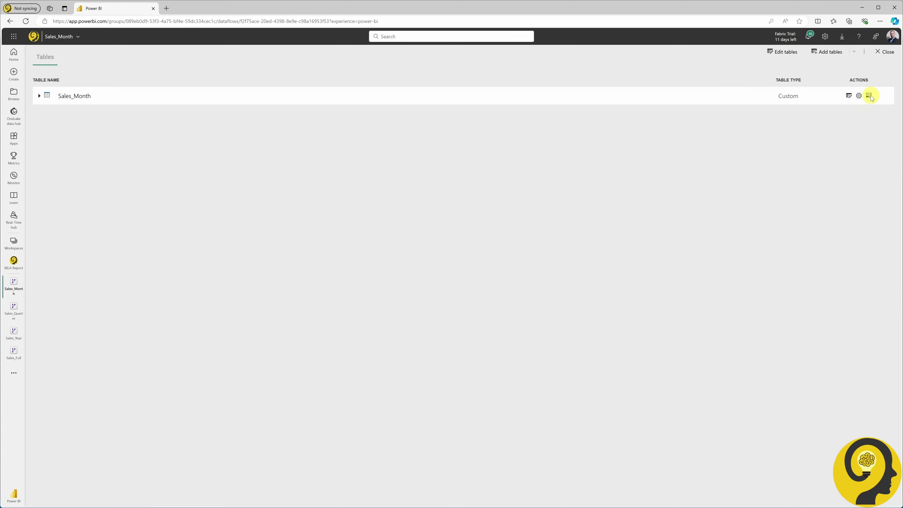
left_click(870, 95)
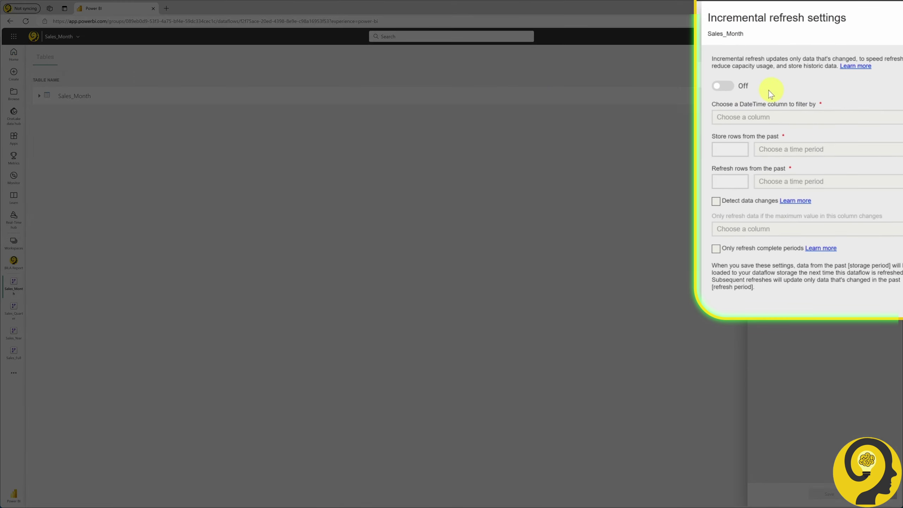
left_click(733, 89)
left_click(879, 117)
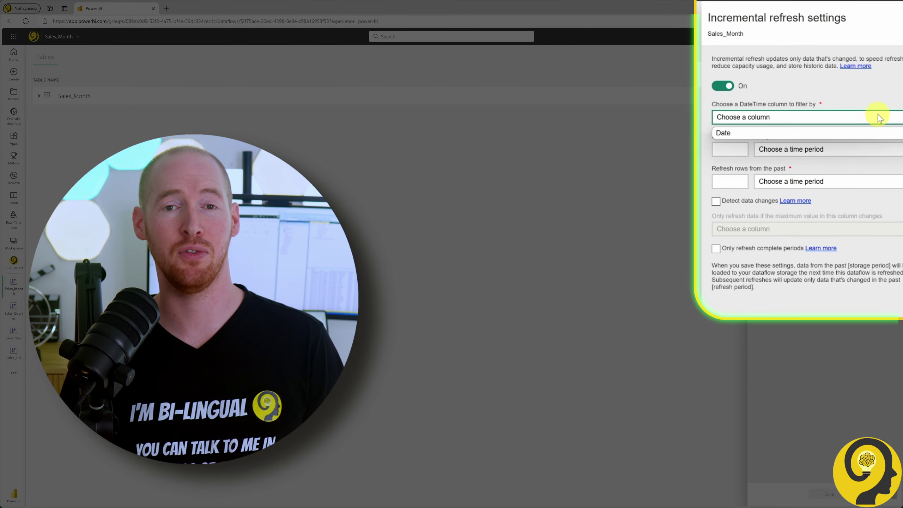
left_click(857, 132)
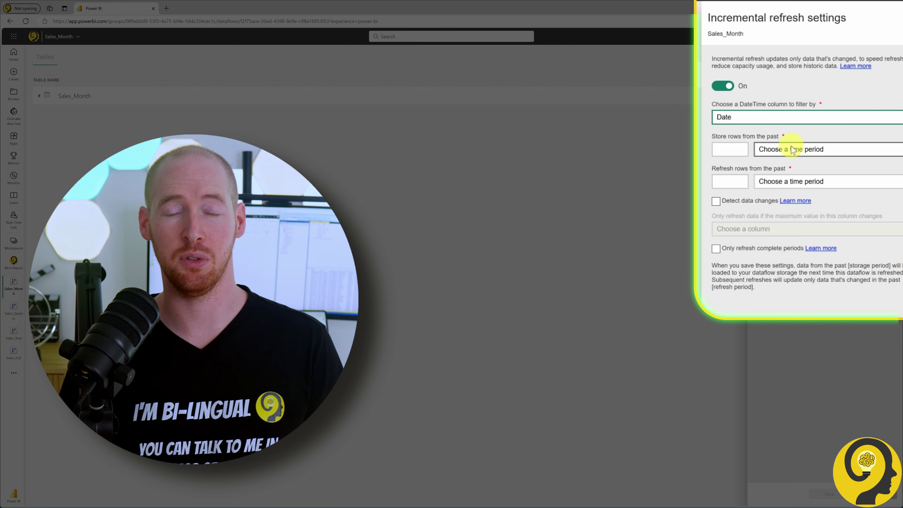
Step: Store the last 12 months, refresh the last 5 days, and save the Sales_Month policy
left_click(822, 149)
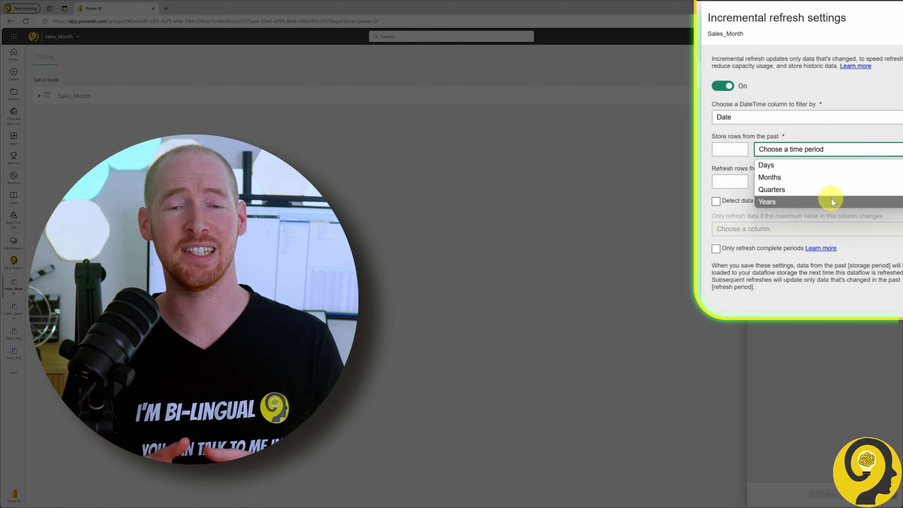
left_click(831, 177)
left_click(733, 149)
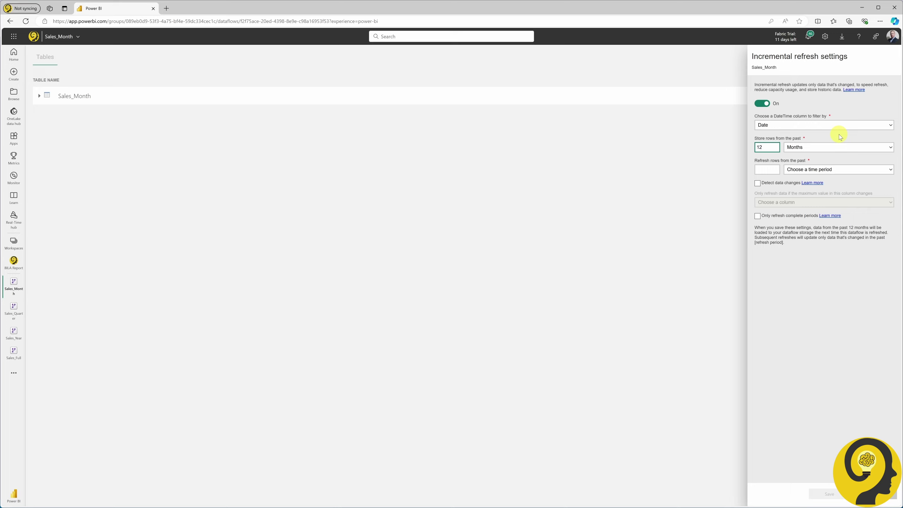
left_click(768, 169)
type("5")
left_click(839, 170)
left_click(782, 220)
left_click(830, 494)
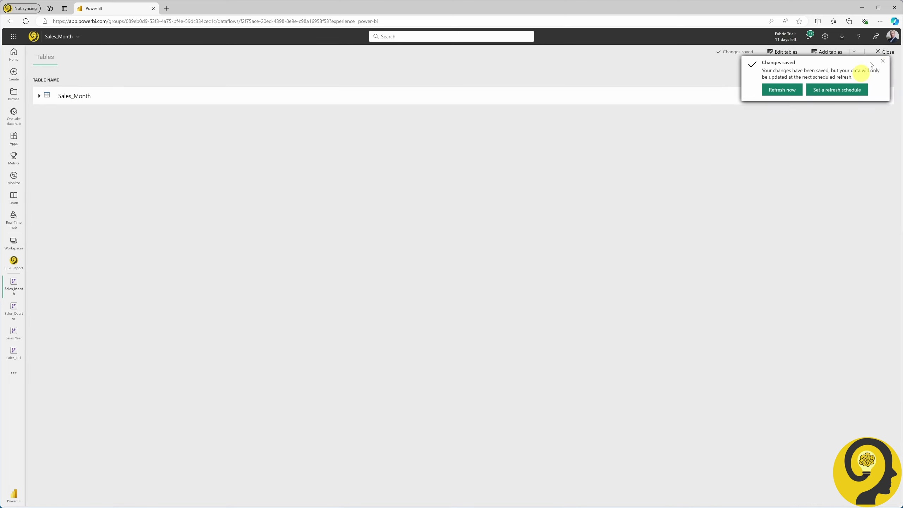
left_click(13, 262)
Step: Save a Sales_Quarter incremental refresh policy on Date: store 1 quarter, refresh the last 1 period
left_click(77, 262)
left_click(884, 62)
left_click(871, 96)
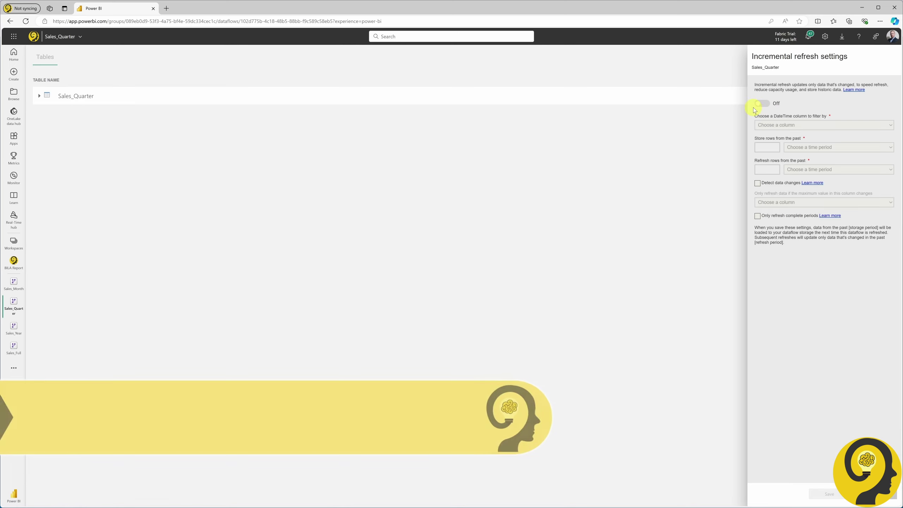
left_click(762, 103)
left_click(770, 147)
type("1")
left_click(839, 147)
left_click(800, 185)
left_click(768, 169)
type("1")
left_click(839, 169)
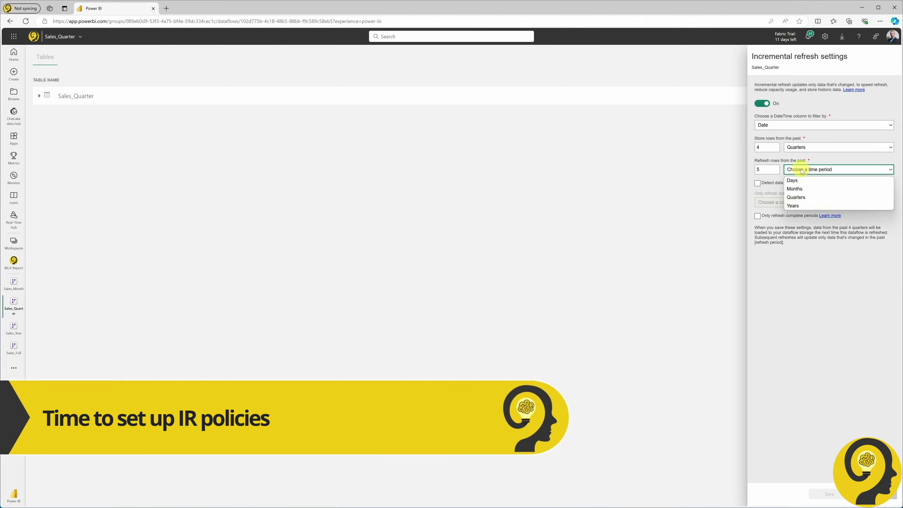
left_click(801, 208)
left_click(829, 494)
left_click(885, 51)
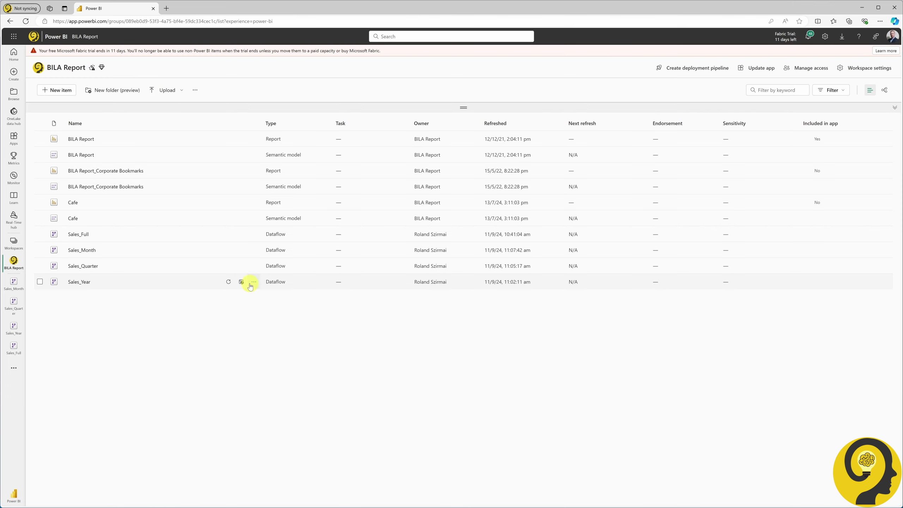
Step: Save a Sales_Year incremental refresh policy on Date: store by years, refresh the last 5 periods
left_click(93, 282)
left_click(869, 95)
left_click(762, 103)
left_click(825, 125)
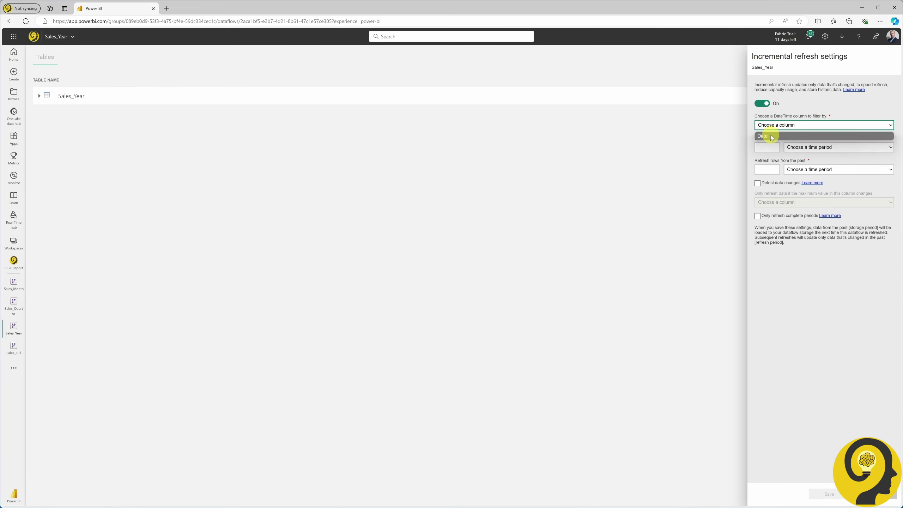
left_click(800, 136)
left_click(817, 147)
left_click(800, 186)
left_click(767, 170)
type("5")
left_click(839, 170)
left_click(800, 208)
left_click(830, 494)
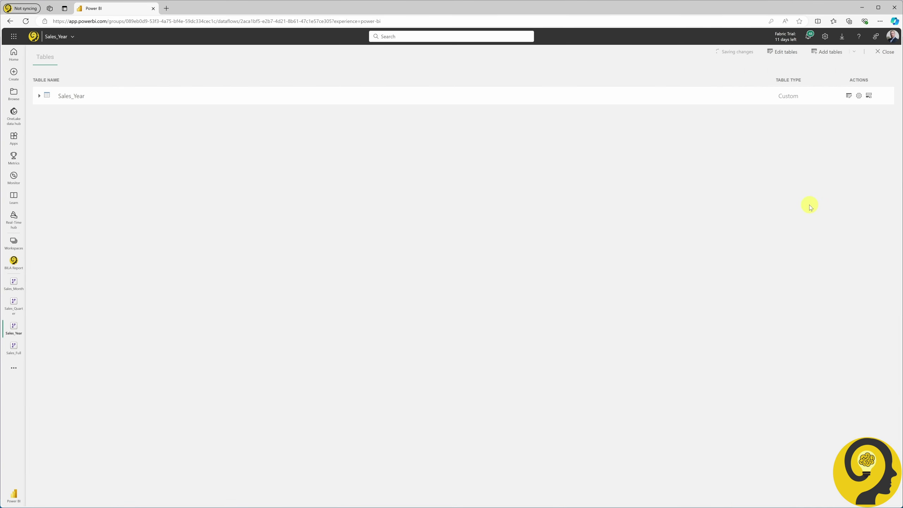
left_click(885, 51)
Step: Refresh Sales_Year now, then check the refresh history of Sales_Year and Sales_Month
left_click(232, 283)
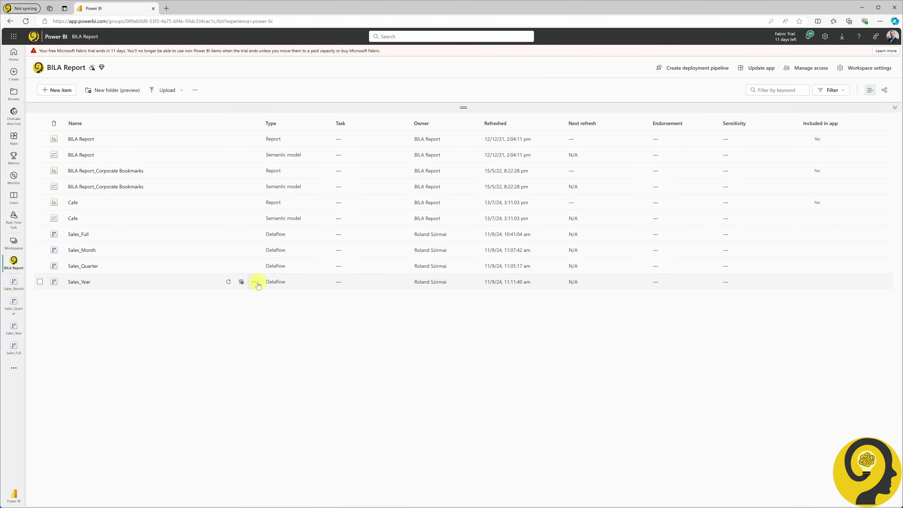
left_click(254, 282)
left_click(267, 361)
left_click(612, 309)
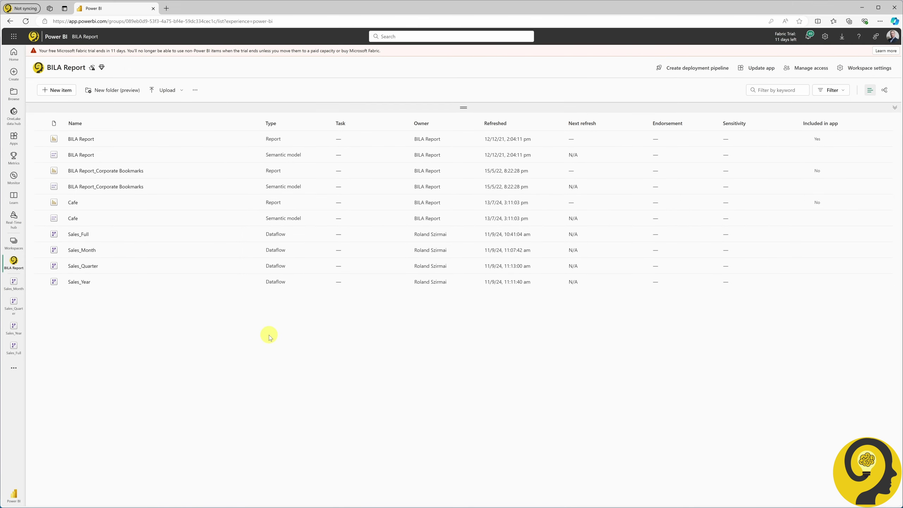
left_click(254, 282)
left_click(274, 344)
left_click(626, 308)
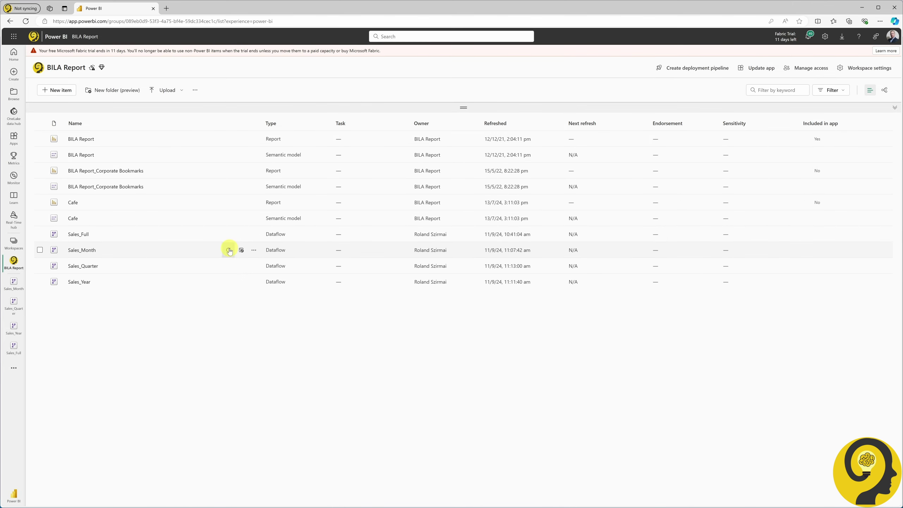
left_click(254, 250)
left_click(266, 328)
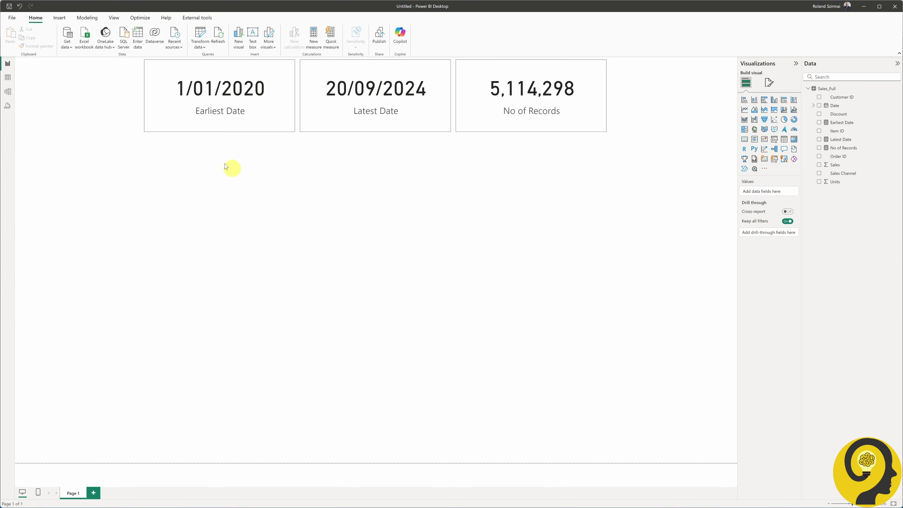
Step: In Desktop, load the Sales_Month, Sales_Quarter and Sales_Year tables from the BILA Report dataflows
left_click(67, 44)
left_click(79, 90)
left_click(313, 199)
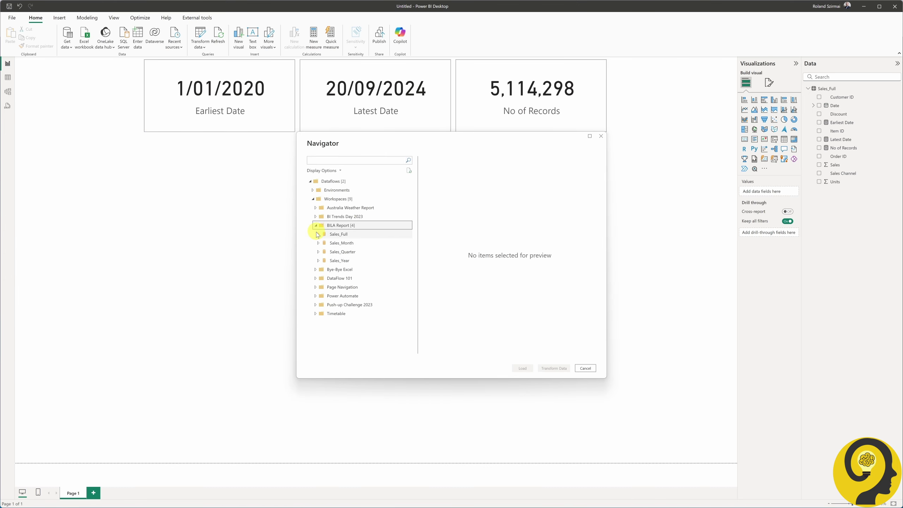
left_click(316, 225)
left_click(319, 243)
left_click(326, 251)
left_click(318, 261)
left_click(326, 269)
left_click(318, 279)
left_click(326, 287)
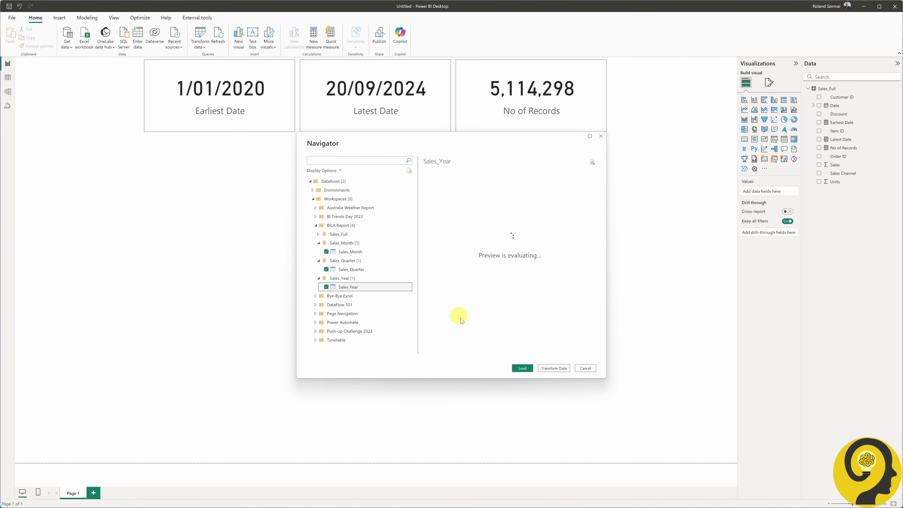
left_click(523, 368)
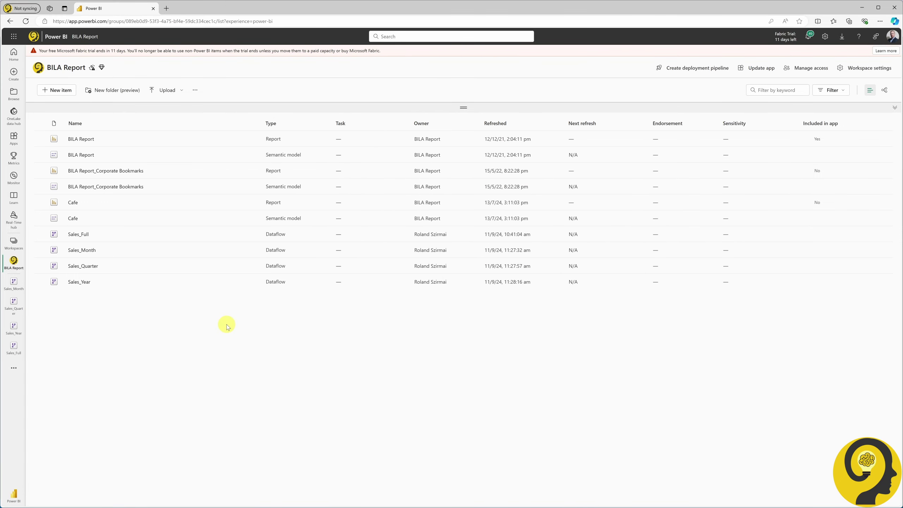
Step: From Sales_Month's refresh history, download the 11:13:40 am refresh log as CSV
left_click(254, 250)
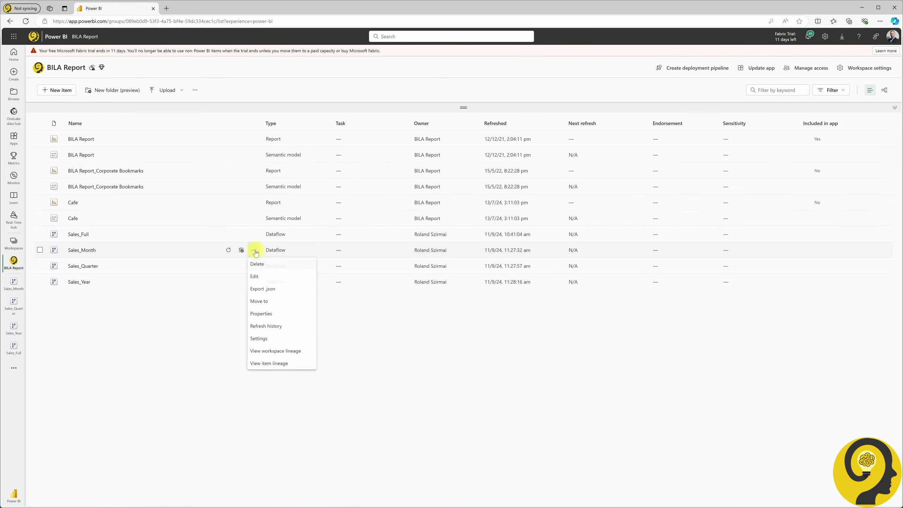
left_click(267, 328)
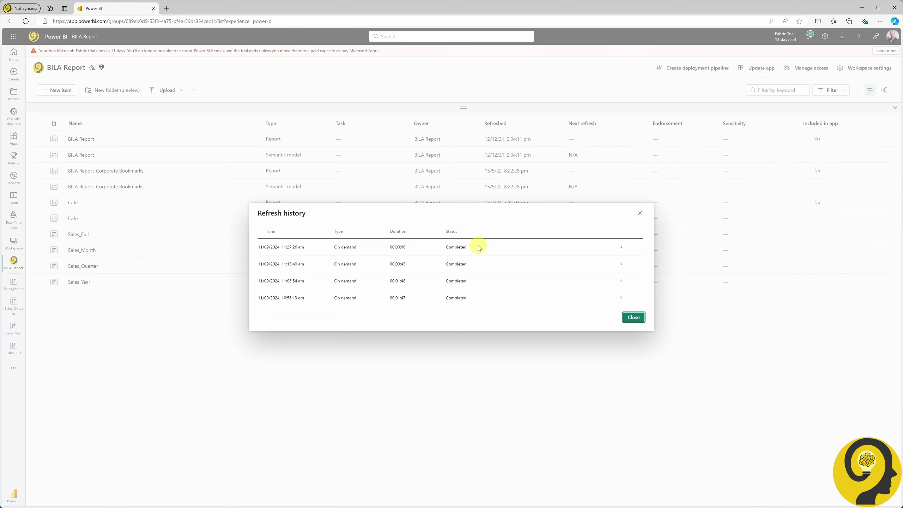
left_click(622, 263)
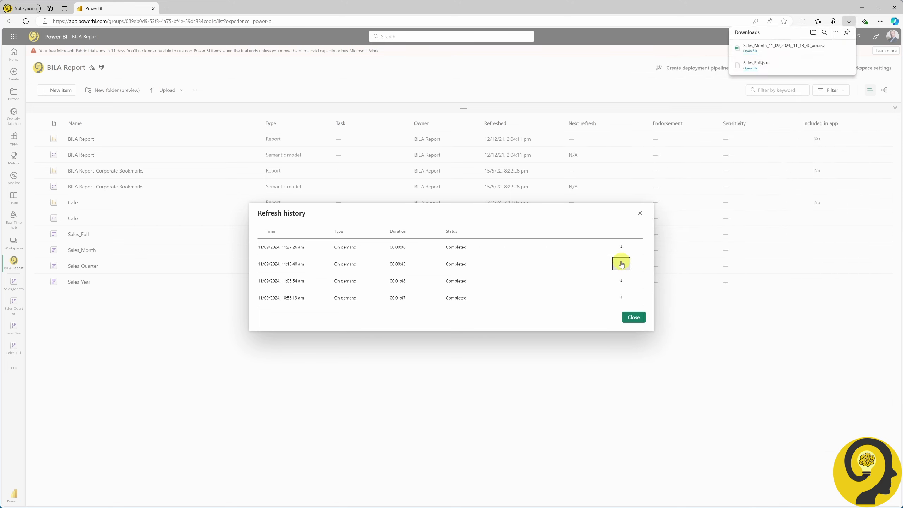
Step: Open the downloaded Sales_Month log and review partition names E2:E13 and daily partitions 2024Q30901–2024Q30911
left_click(751, 51)
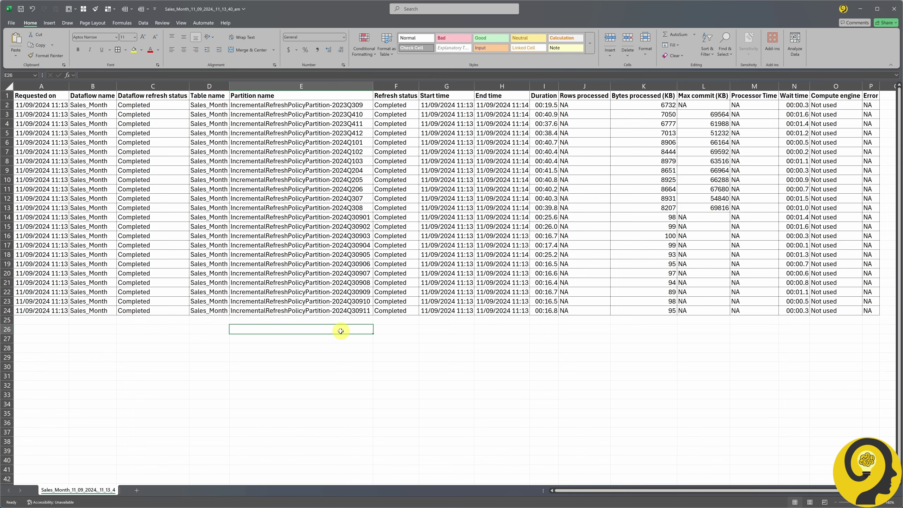
left_click_drag(349, 104, 349, 208)
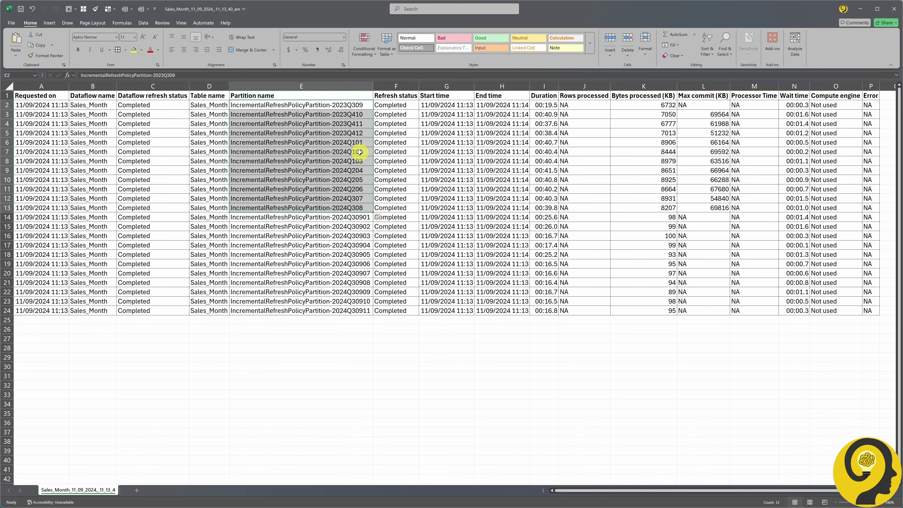
left_click_drag(362, 217, 359, 310)
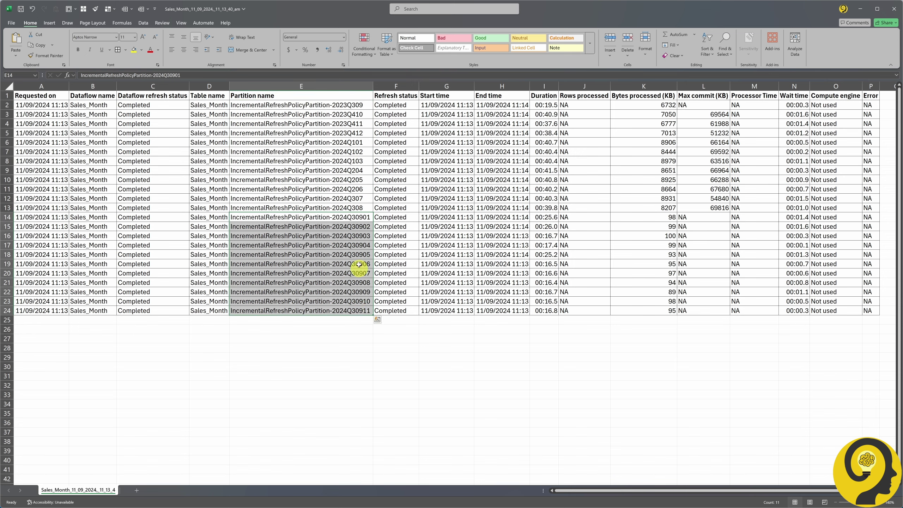
left_click(439, 328)
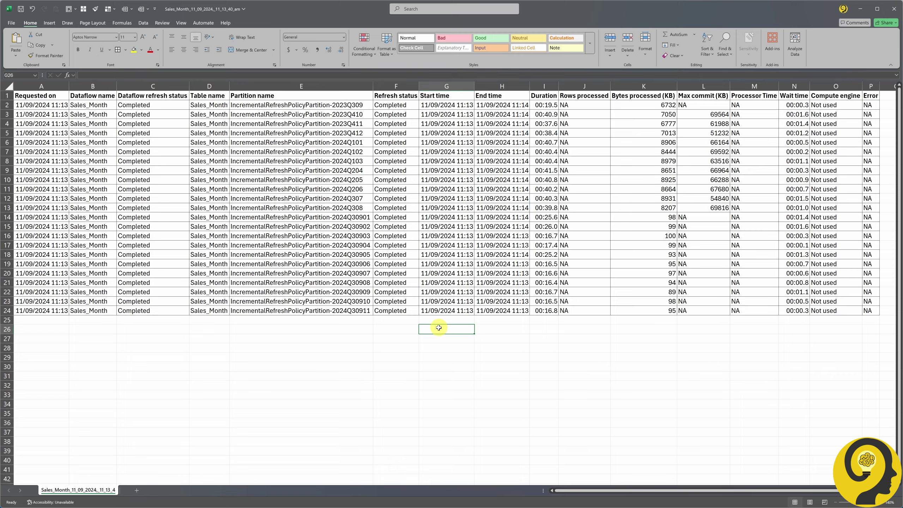
Step: Download and open the 11:27:26 refresh log, confirming only partitions 2024Q30907–2024Q30911 refreshed
key("alt+Tab")
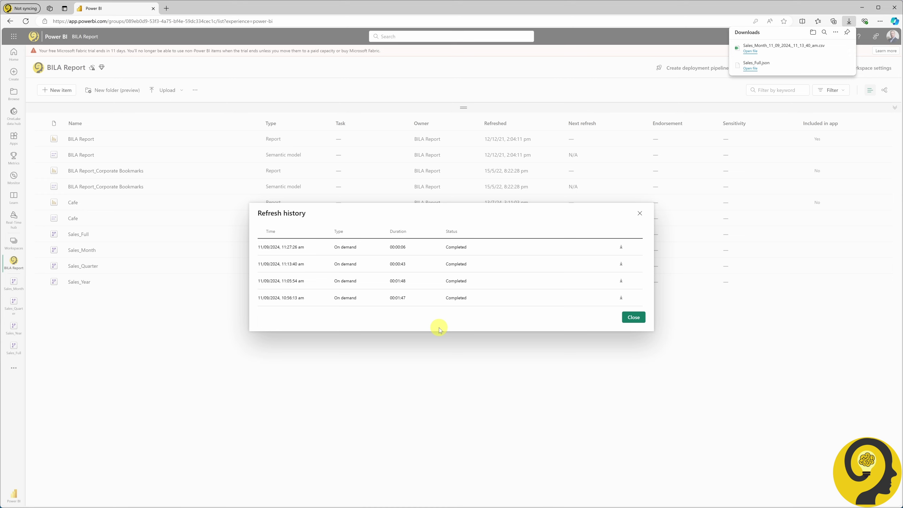
left_click(623, 248)
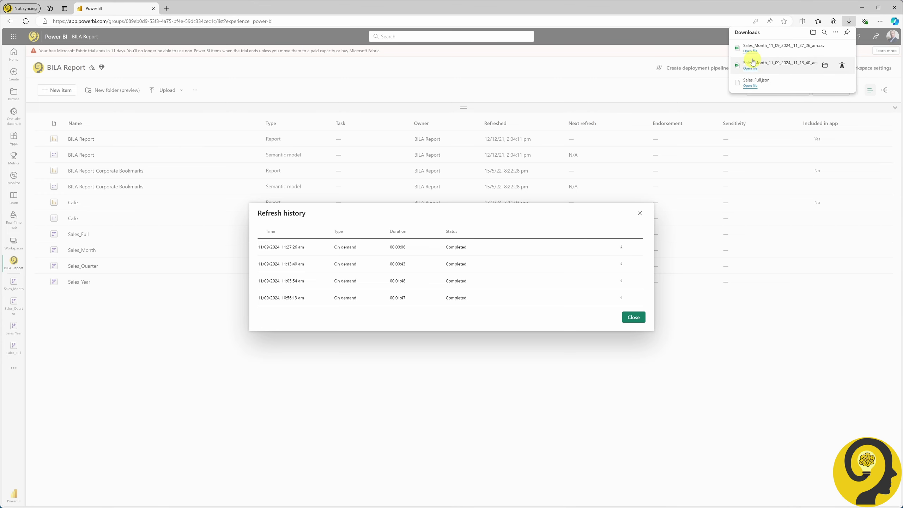
left_click(751, 51)
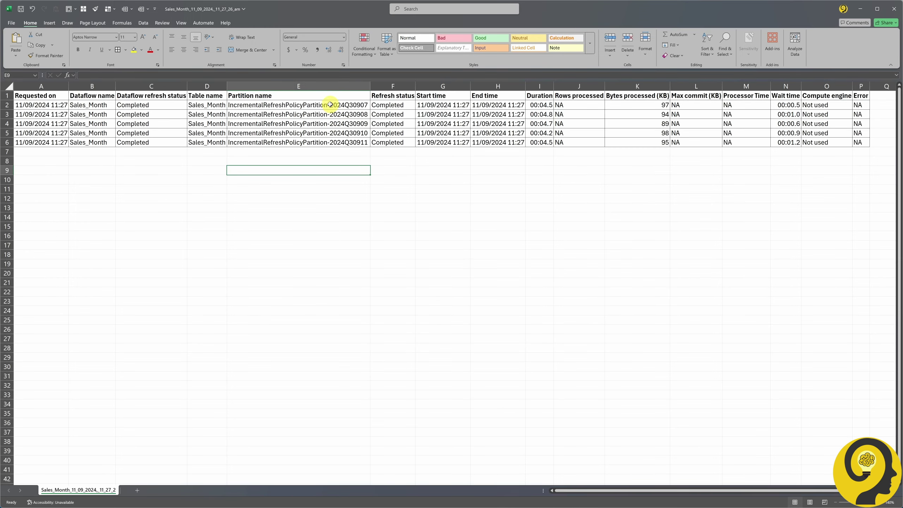
left_click_drag(330, 104, 328, 142)
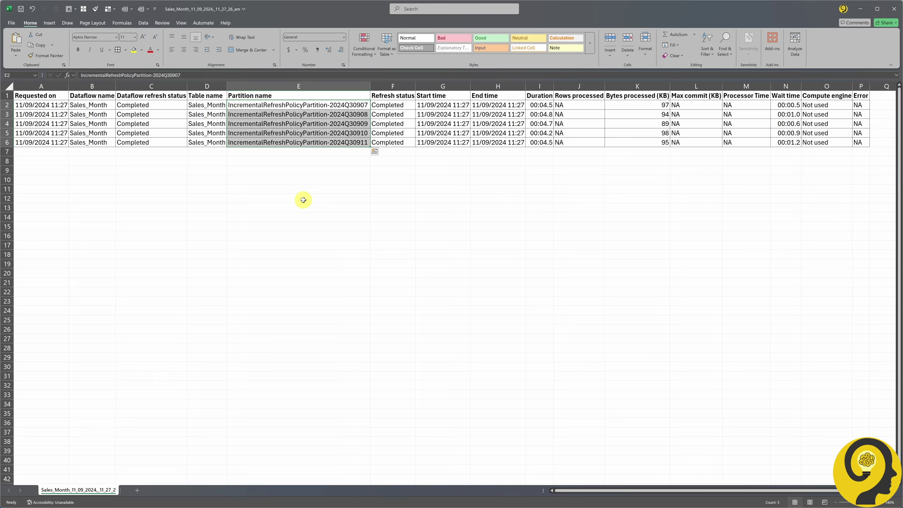
key("alt+Tab")
Step: Download Sales_Quarter's 11:12:14 log and review its quarter, month and day partitions, 2023Q3 through 2024Q30911
left_click(637, 212)
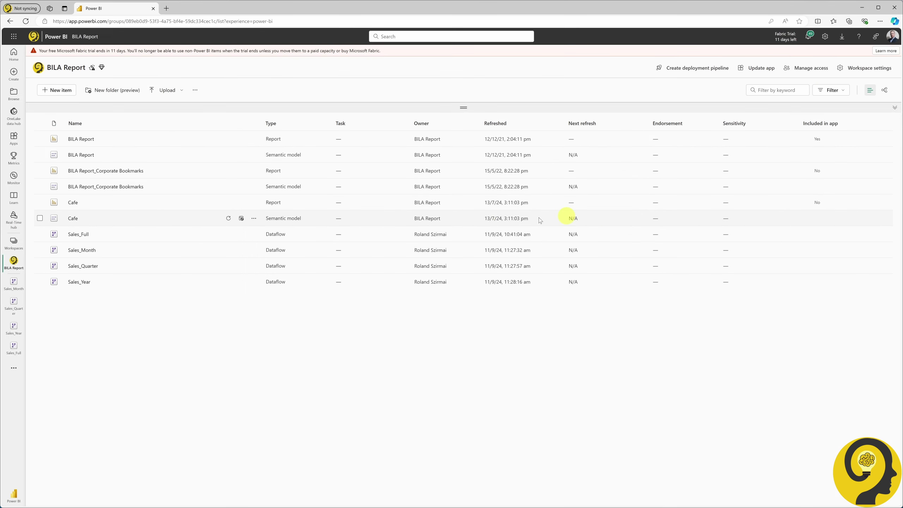
left_click(253, 266)
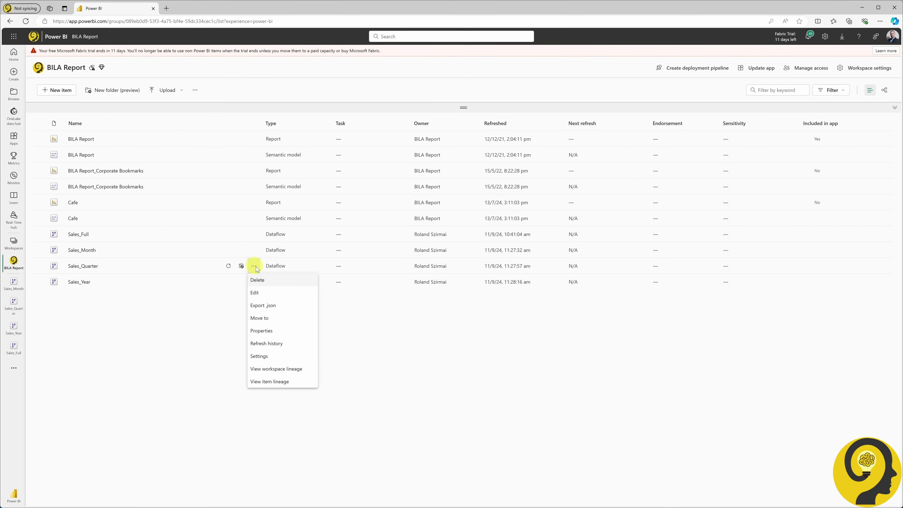
left_click(278, 343)
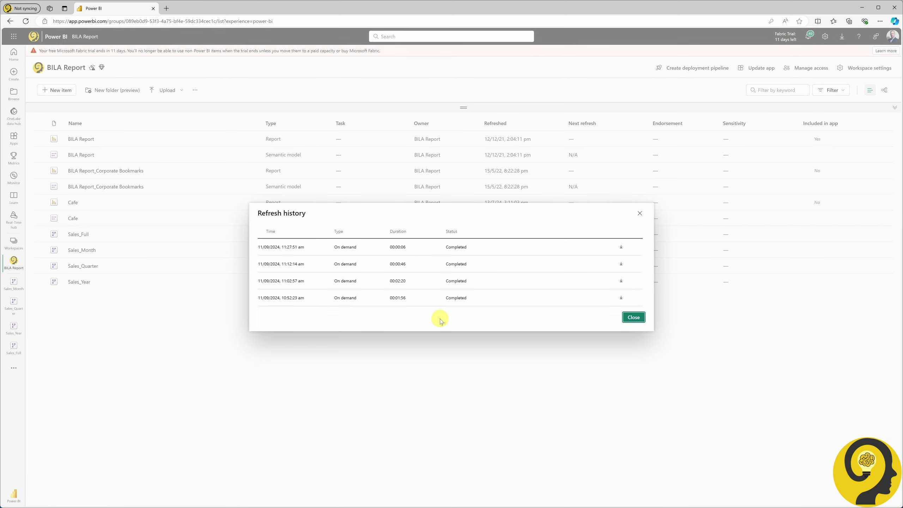
left_click(621, 263)
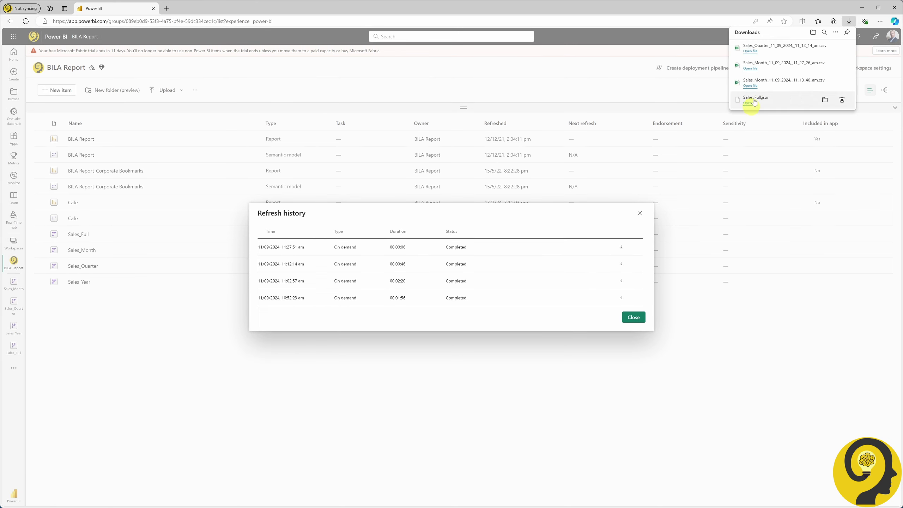
left_click(751, 51)
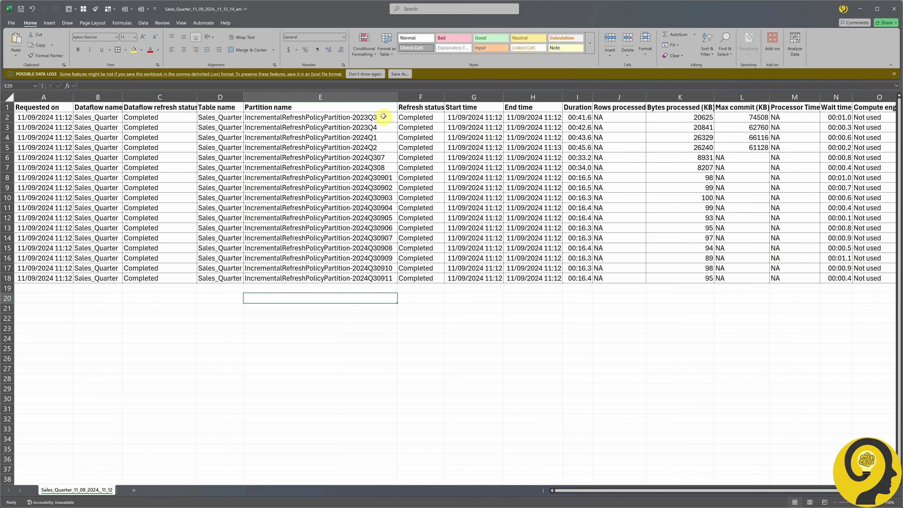
left_click_drag(382, 117, 384, 157)
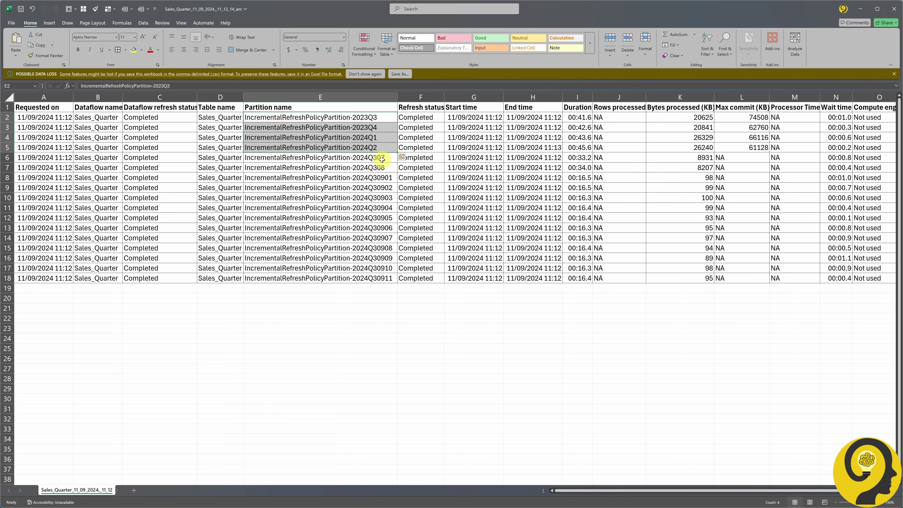
left_click_drag(378, 159, 373, 297)
left_click(373, 297)
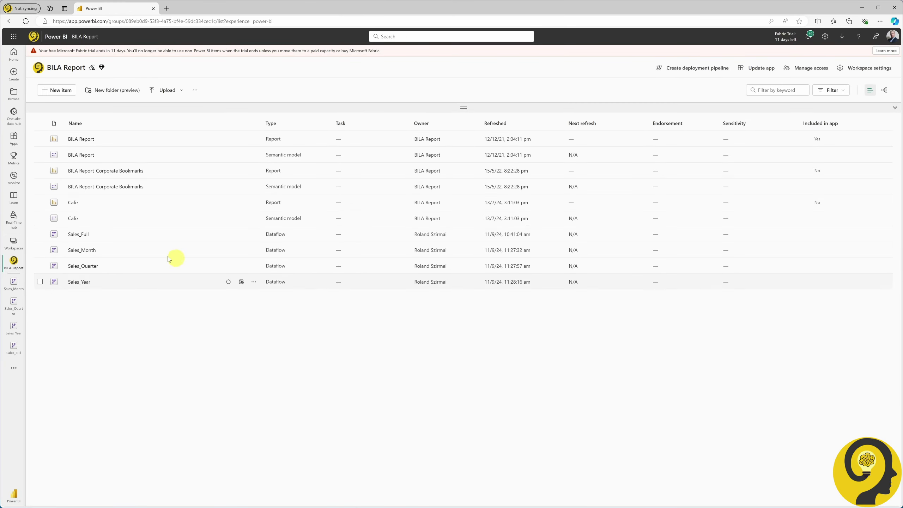
Step: Change Sales_Month's incremental refresh to refresh the last 14 days and save it
left_click(87, 251)
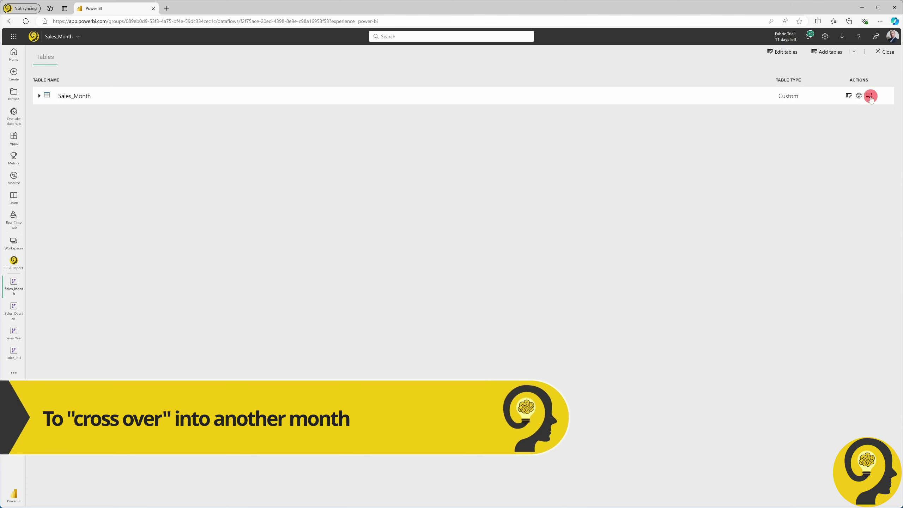
left_click(870, 95)
left_click(770, 169)
left_click(783, 198)
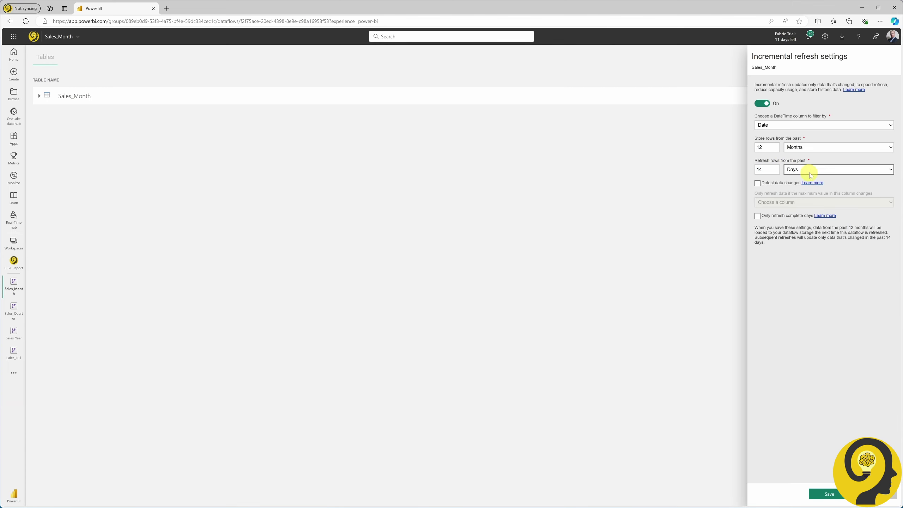
left_click(823, 495)
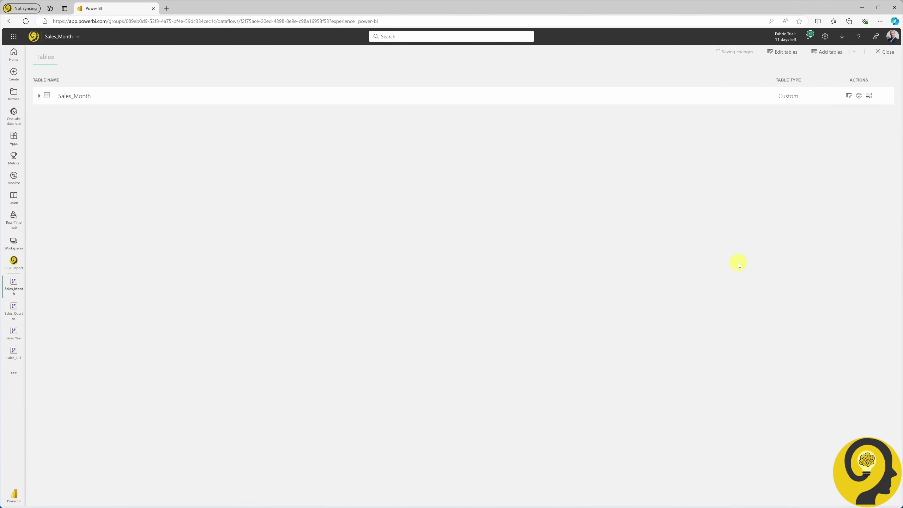
left_click(888, 52)
Step: Download Sales_Month's newest 11:34:58 refresh log from its refresh history
left_click(242, 249)
left_click(303, 308)
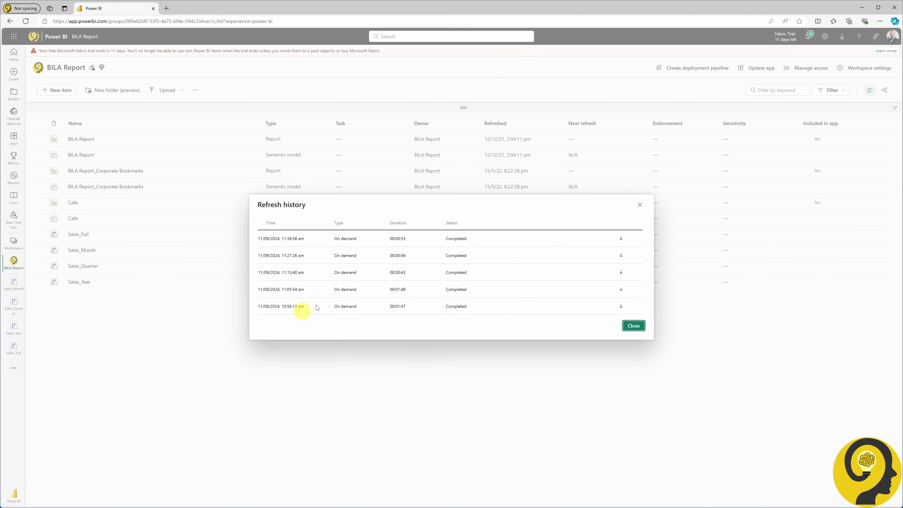
left_click(621, 239)
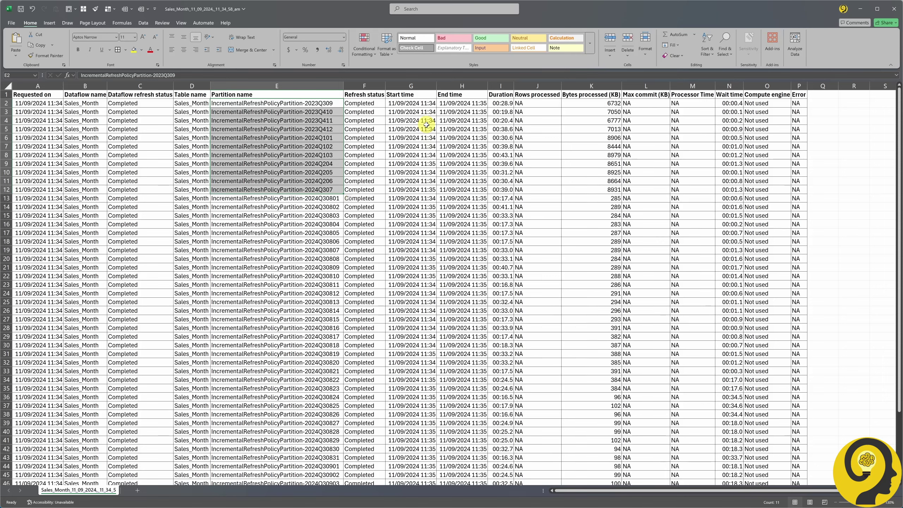
Step: Scroll to the end of the log and select daily partitions 2024Q30907 to 2024Q30911
scroll(263, 242, "down", 5)
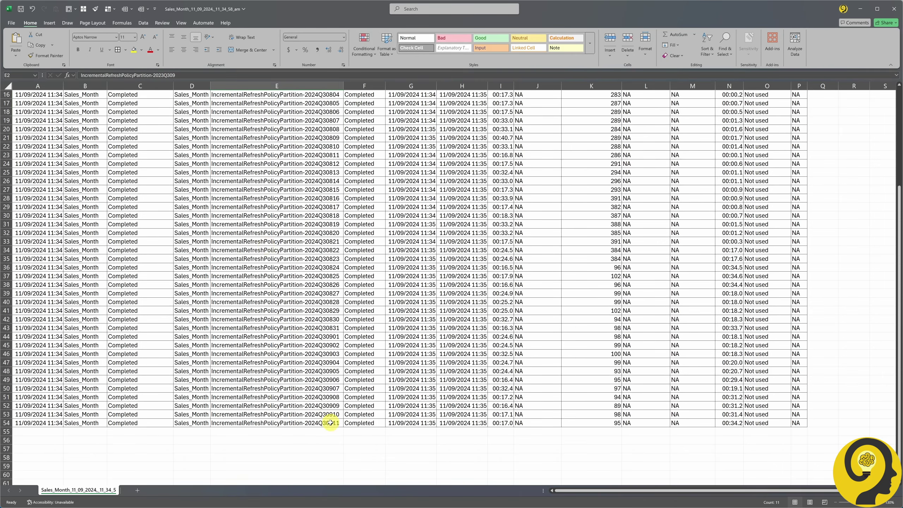
left_click_drag(329, 423, 331, 312)
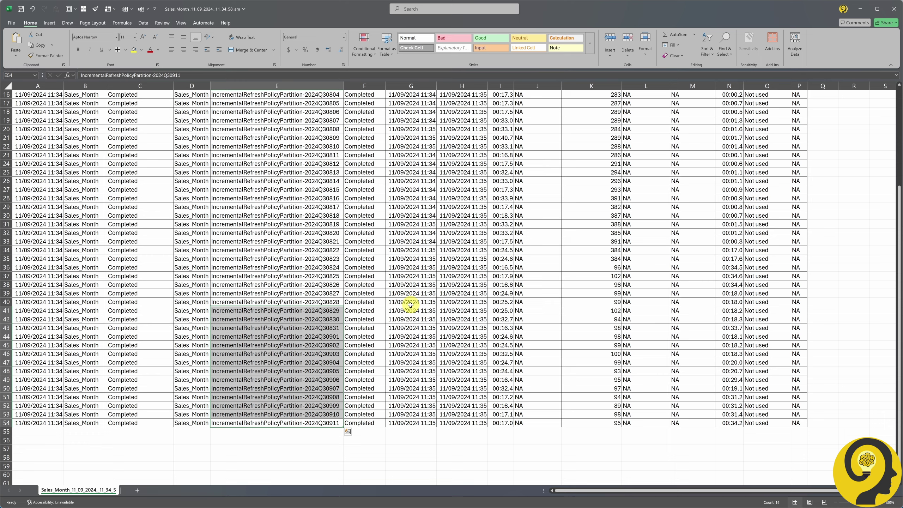
key("alt+Tab")
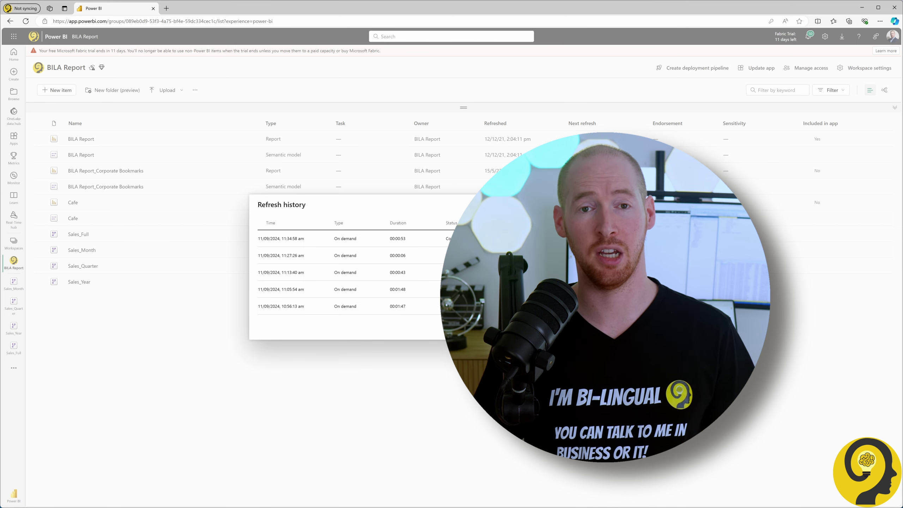
Step: Close Sales_Month's refresh history to return to the BILA Report workspace list
key("Escape")
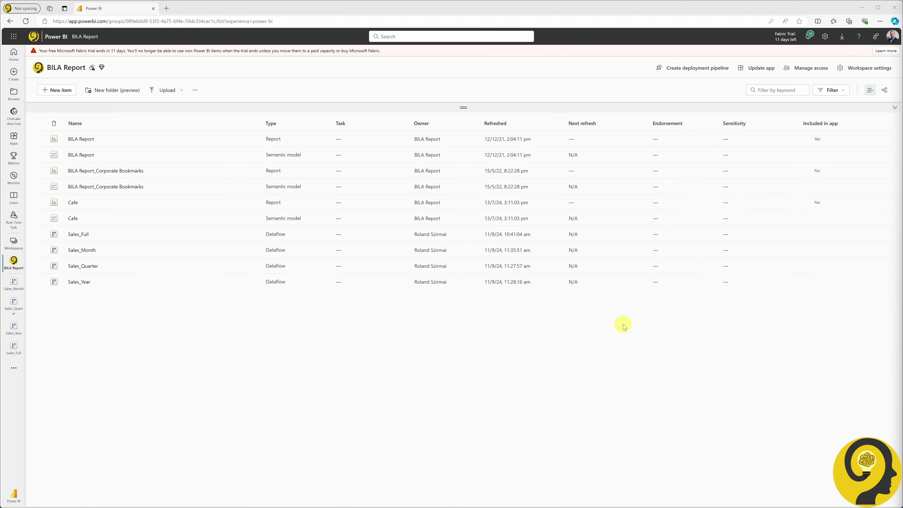
Step: Switch off incremental refresh in Sales_Month's incremental refresh settings
left_click(85, 251)
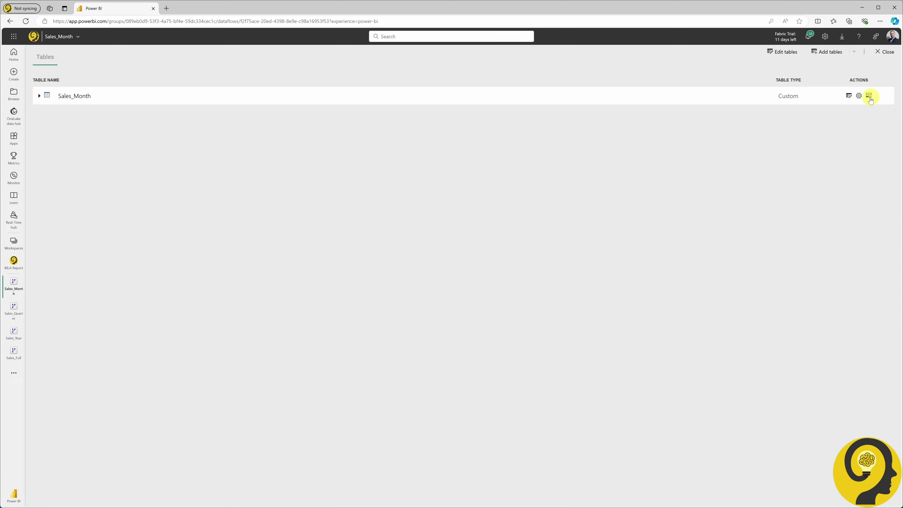
left_click(869, 96)
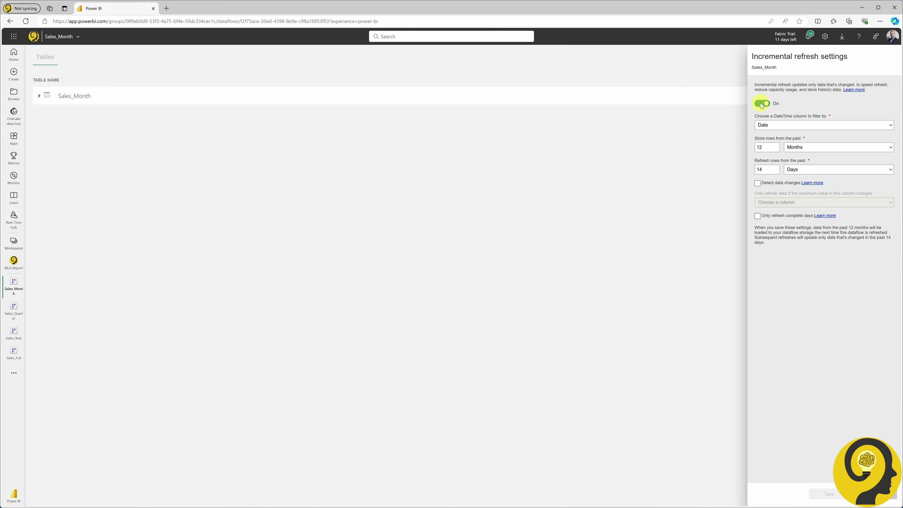
left_click(763, 103)
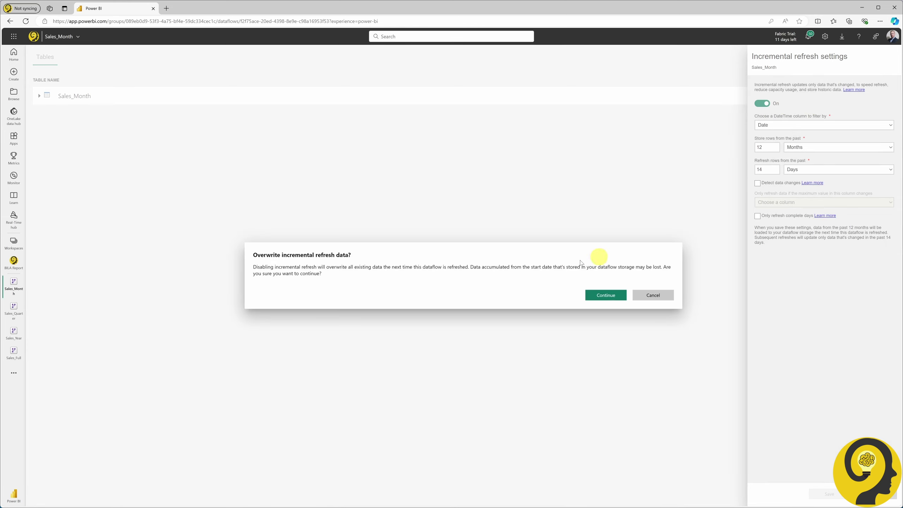